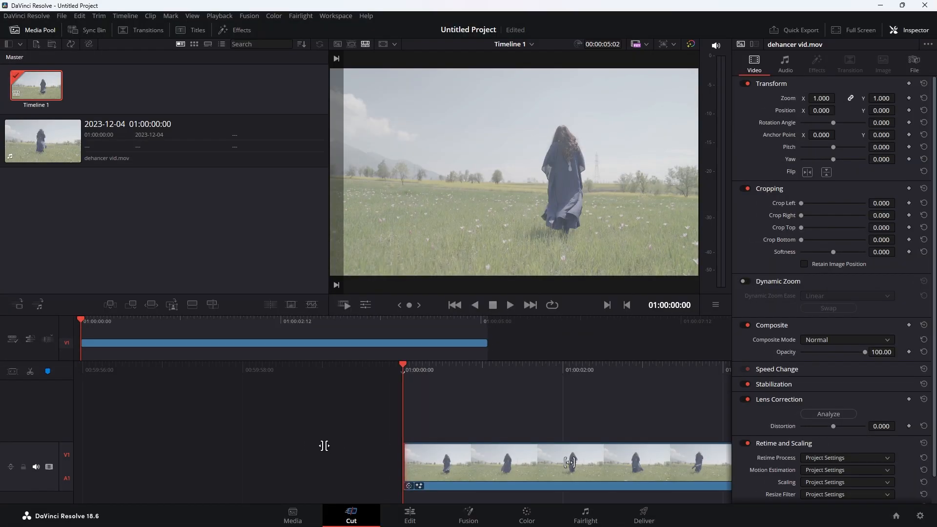
# - Add a Dehancer Pro node to the Fusion comp between MediaIn1 and MediaOut1
pyautogui.click(468, 510)
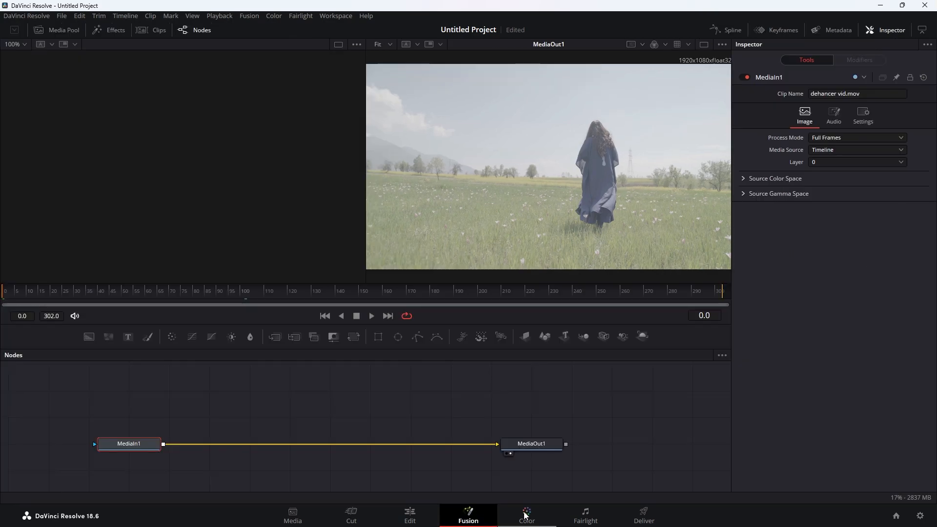
pyautogui.click(531, 514)
pyautogui.click(469, 513)
pyautogui.hotkey('shift', 'space')
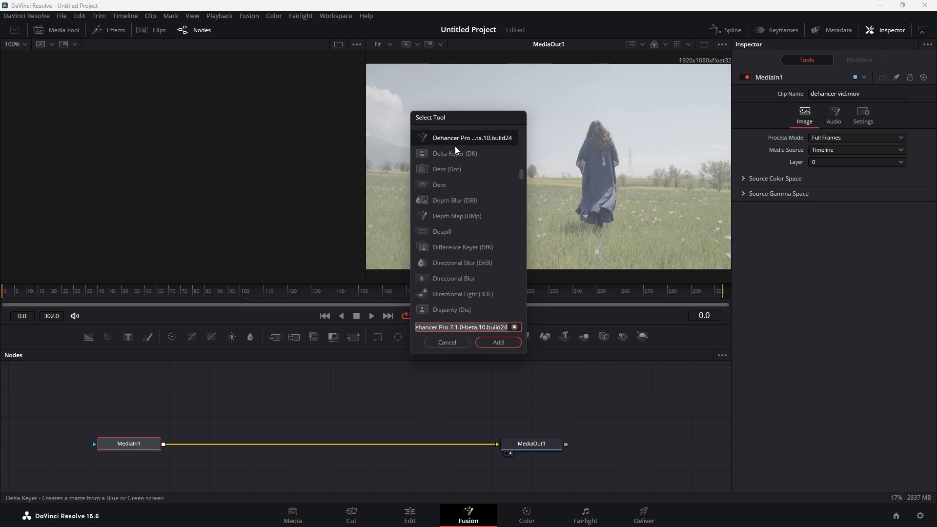
pyautogui.click(498, 342)
pyautogui.moveTo(250, 438); pyautogui.dragTo(257, 409)
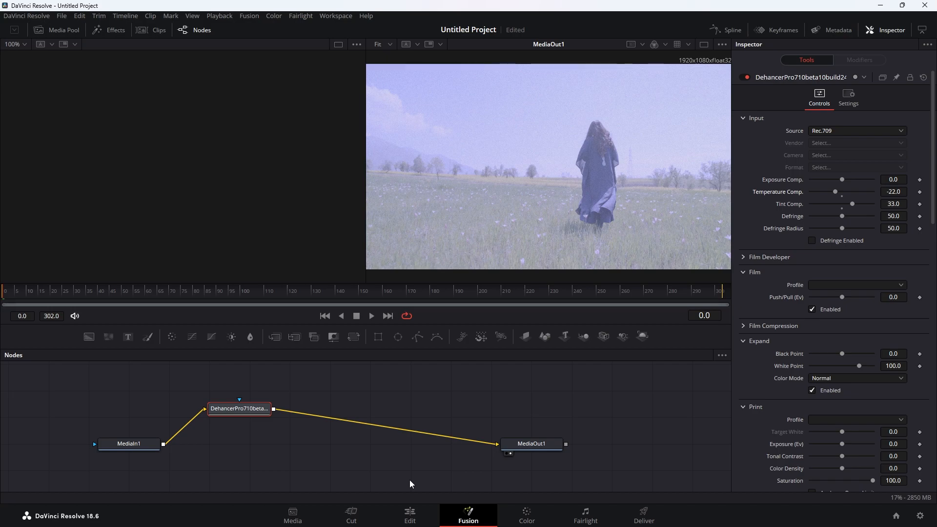
# - Check the Edit page, then delete the Dehancer node from the Fusion comp
pyautogui.click(424, 520)
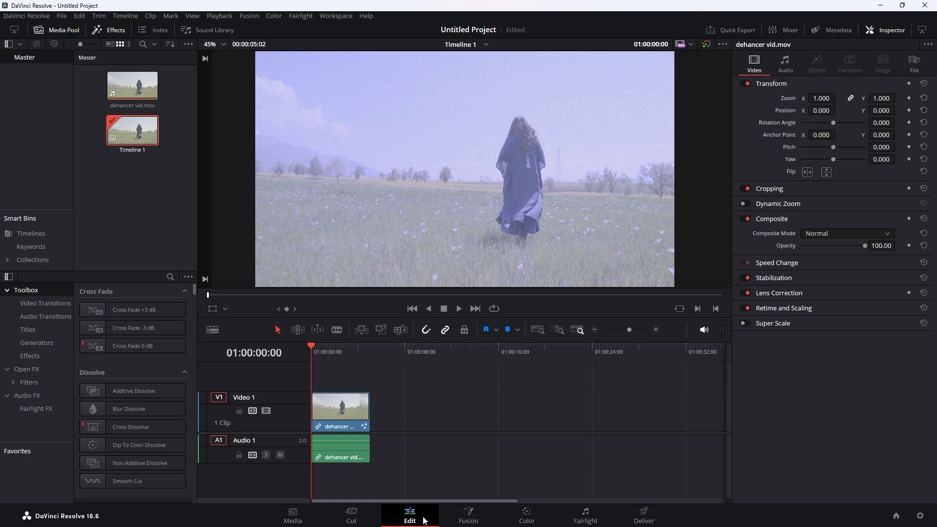
pyautogui.click(470, 514)
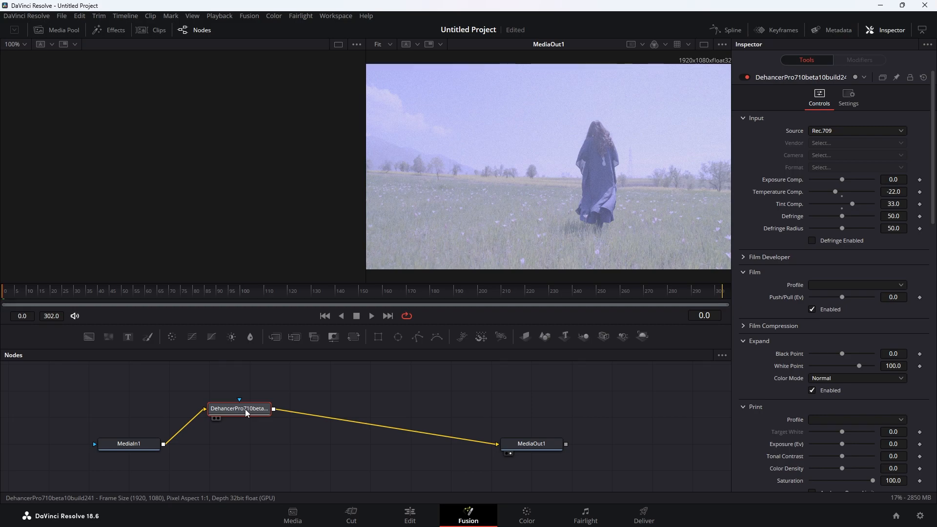
pyautogui.press('Delete')
# - On the Color page, add serial node 02 after node 01 and apply Dehancer Pro to it
pyautogui.click(518, 515)
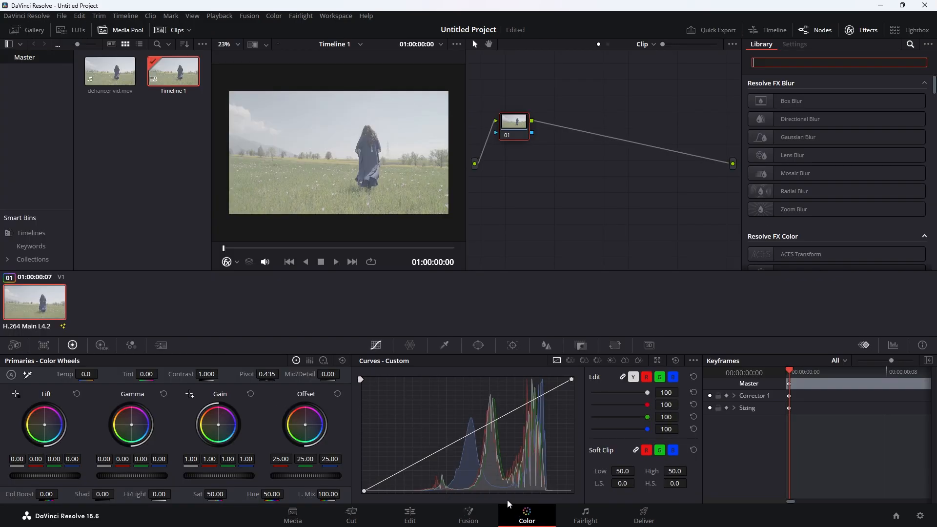
pyautogui.rightClick(514, 128)
pyautogui.moveTo(569, 174)
pyautogui.click(634, 187)
pyautogui.click(795, 64)
pyautogui.write('deha')
pyautogui.moveTo(816, 148); pyautogui.dragTo(563, 126)
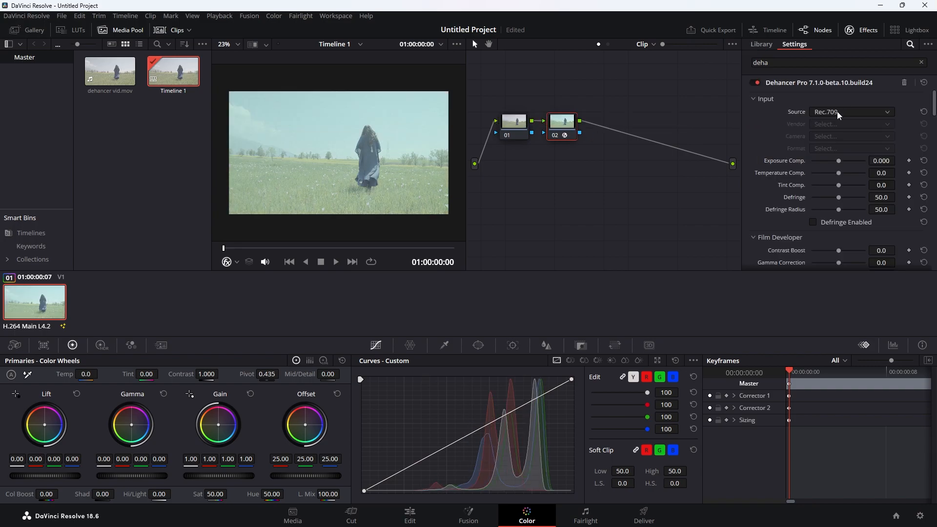
# - Set Dehancer's input to Choose Camera: Apple iPhone with FiLMiC Pro 10-bit format
pyautogui.click(752, 99)
pyautogui.click(752, 99)
pyautogui.click(852, 112)
pyautogui.click(845, 201)
pyautogui.click(843, 125)
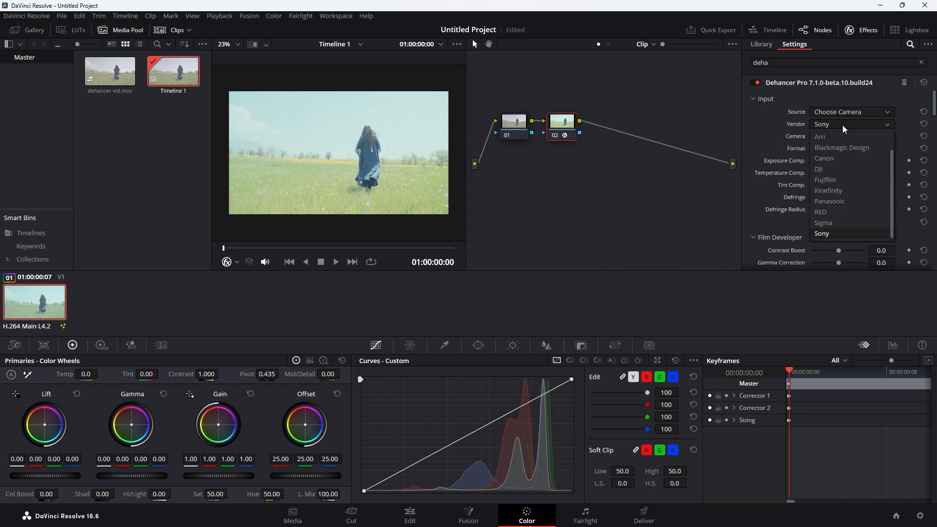
pyautogui.scroll(2, 839, 151)
pyautogui.click(839, 143)
pyautogui.click(839, 147)
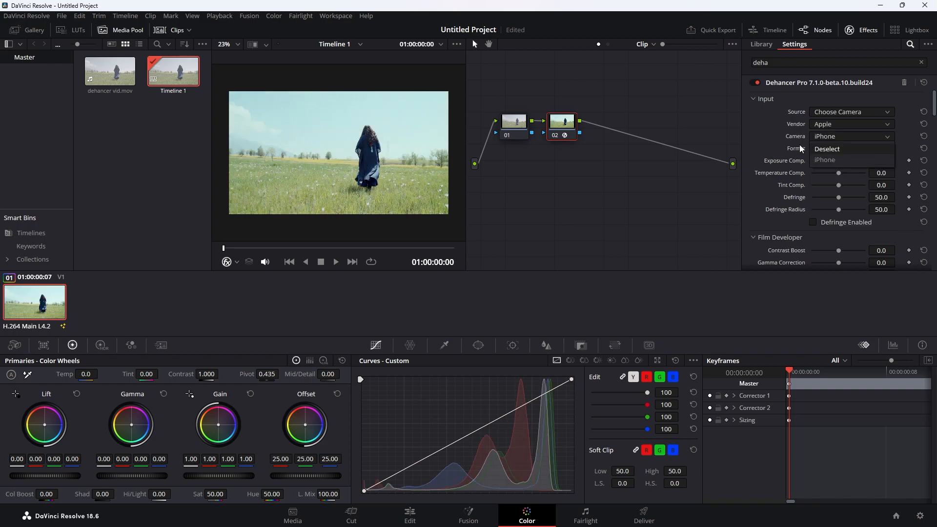
pyautogui.click(844, 149)
pyautogui.click(849, 224)
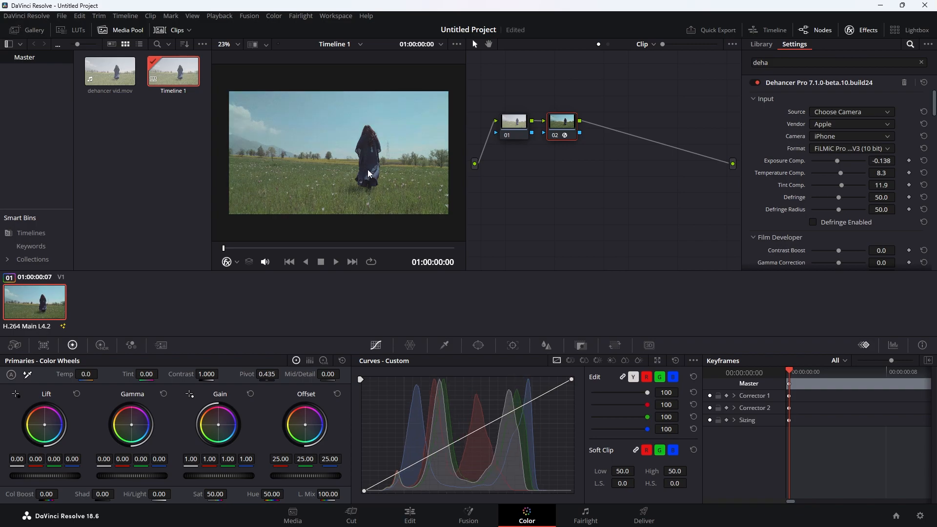
# - Enable Dehancer's defringe correction and set Defringe Radius to 67.9
pyautogui.click(812, 222)
pyautogui.moveTo(841, 197); pyautogui.dragTo(833, 200)
pyautogui.scroll(-3, 783, 224)
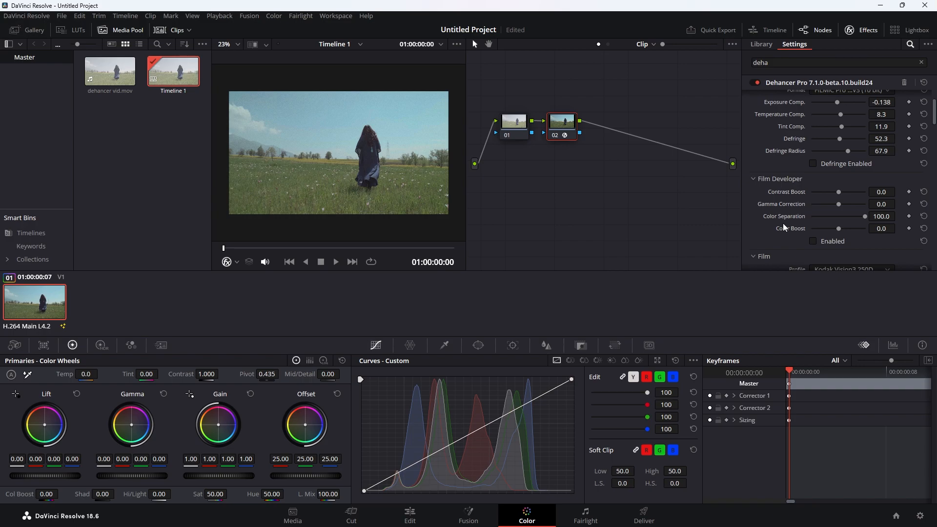
pyautogui.scroll(-3, 784, 228)
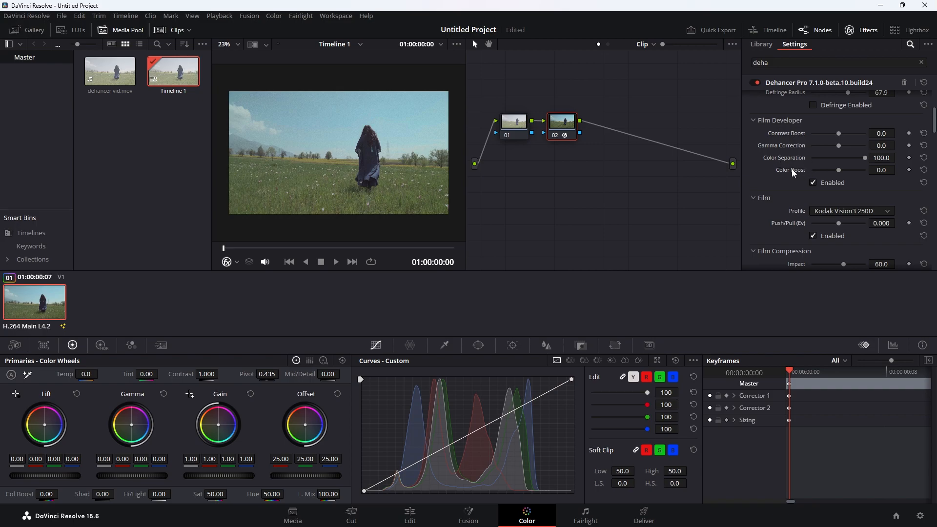
# - In Film Developer, set Contrast Boost to -17.4 and Color Boost to 33.9
pyautogui.moveTo(837, 170); pyautogui.dragTo(845, 173)
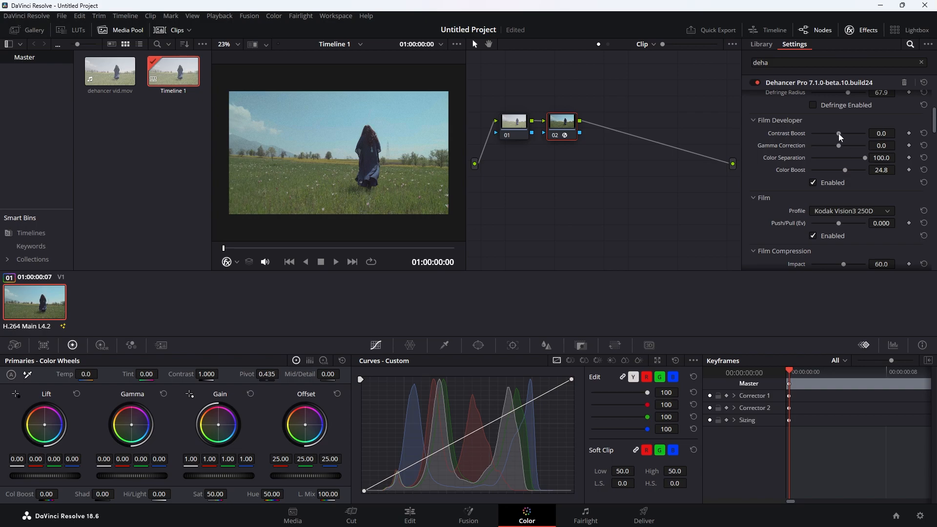
pyautogui.moveTo(838, 134); pyautogui.dragTo(838, 145)
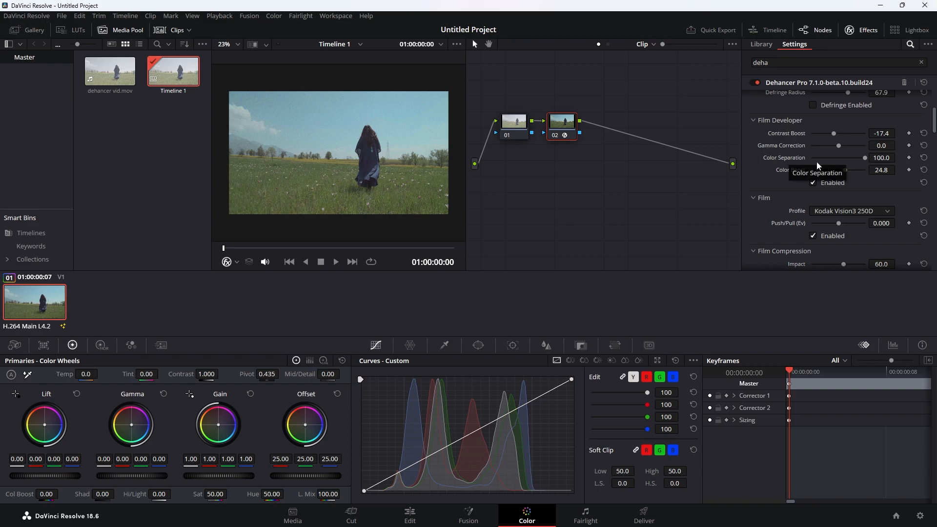
pyautogui.moveTo(845, 169); pyautogui.dragTo(847, 169)
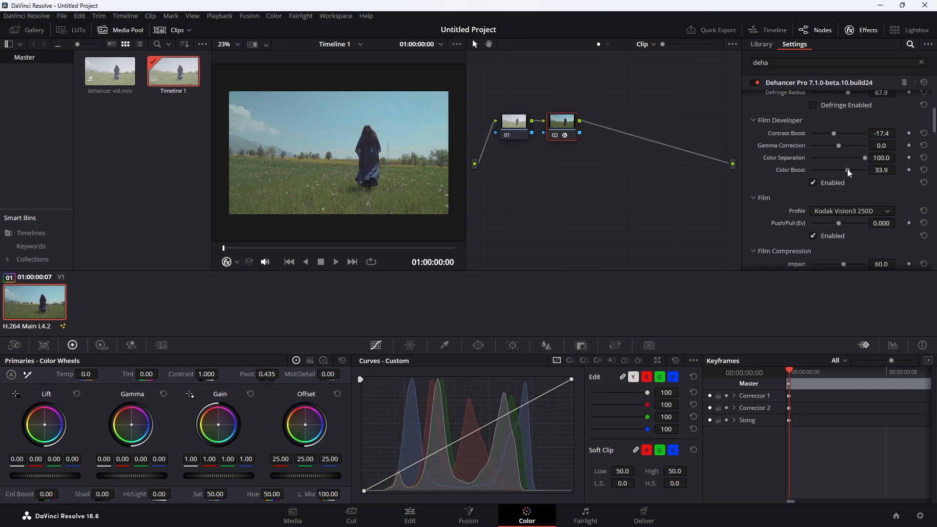
pyautogui.scroll(-3, 841, 147)
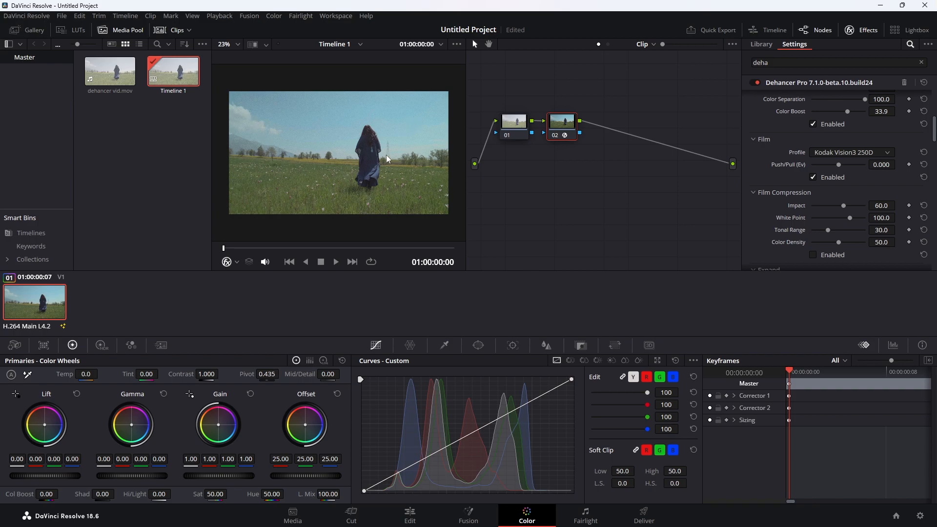
# - Try Ektachrome E100 and Fujicolor Superia 200, then set the film profile to Kodak Gold 200
pyautogui.click(836, 153)
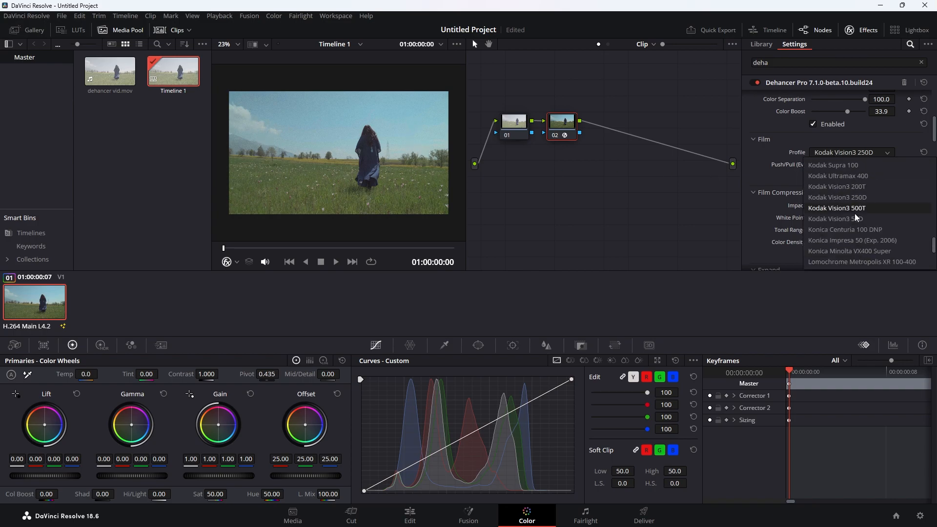
pyautogui.scroll(5, 860, 225)
pyautogui.scroll(3, 860, 224)
pyautogui.click(867, 207)
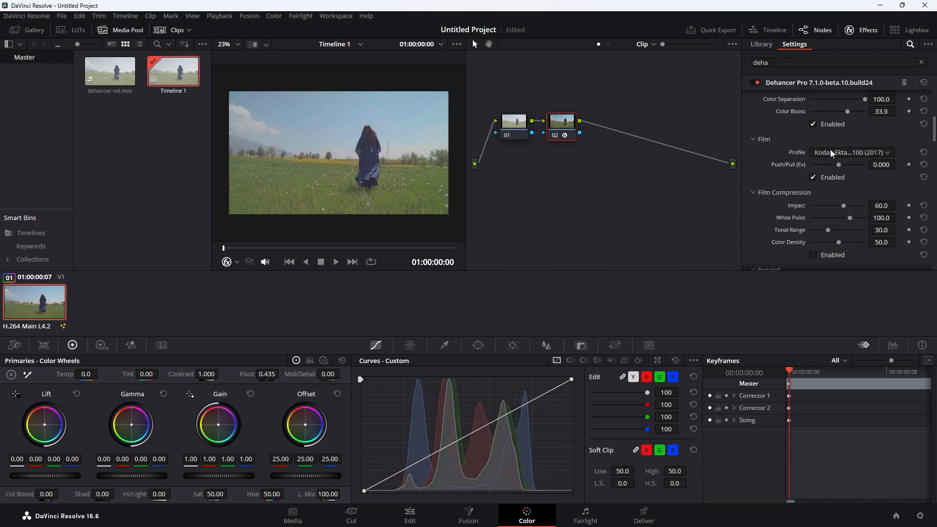
pyautogui.click(848, 153)
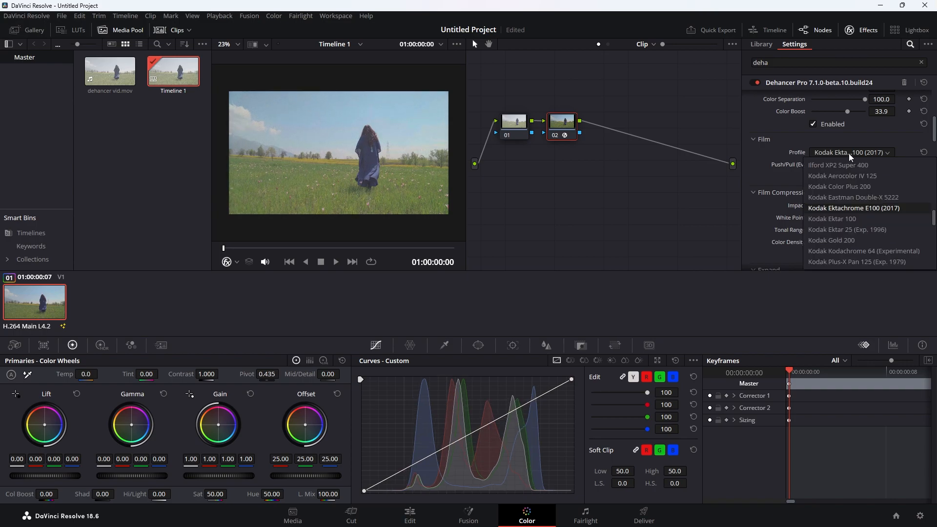
pyautogui.scroll(2, 851, 215)
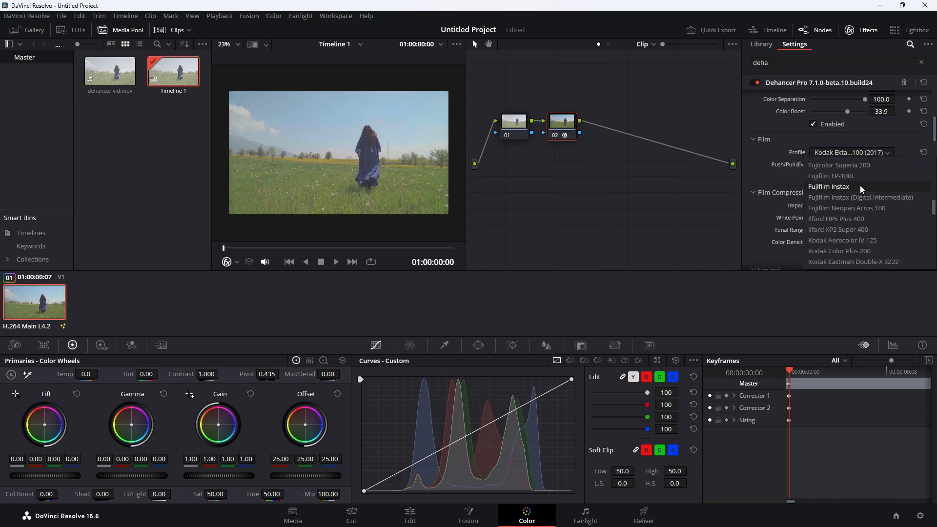
pyautogui.click(865, 168)
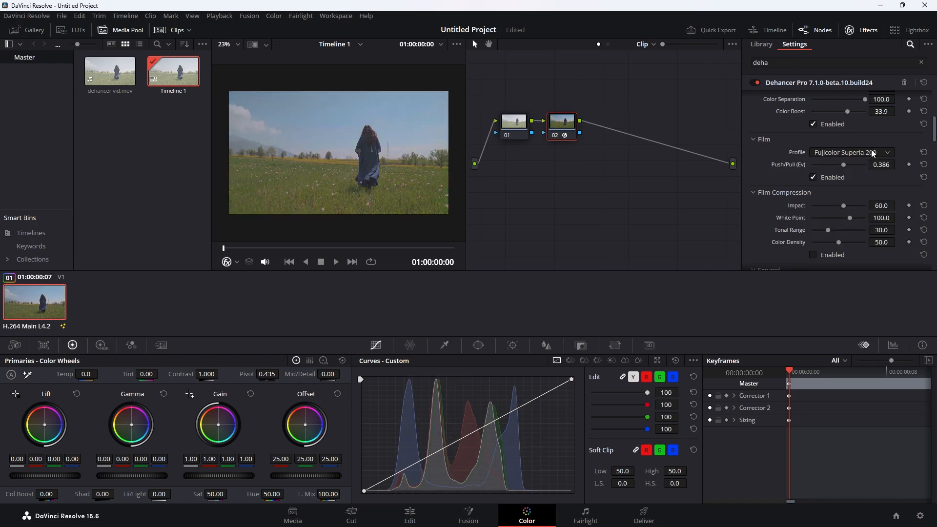
pyautogui.click(874, 153)
pyautogui.scroll(-3, 868, 208)
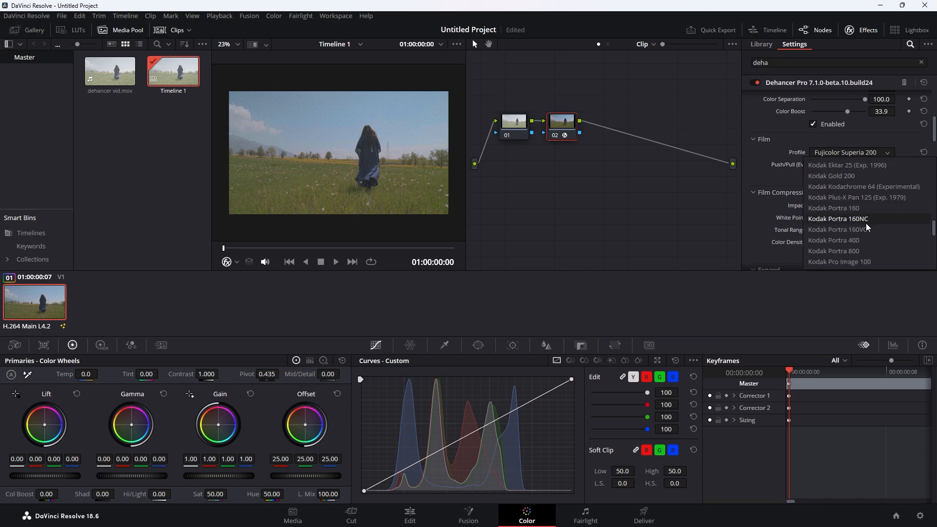
pyautogui.click(854, 178)
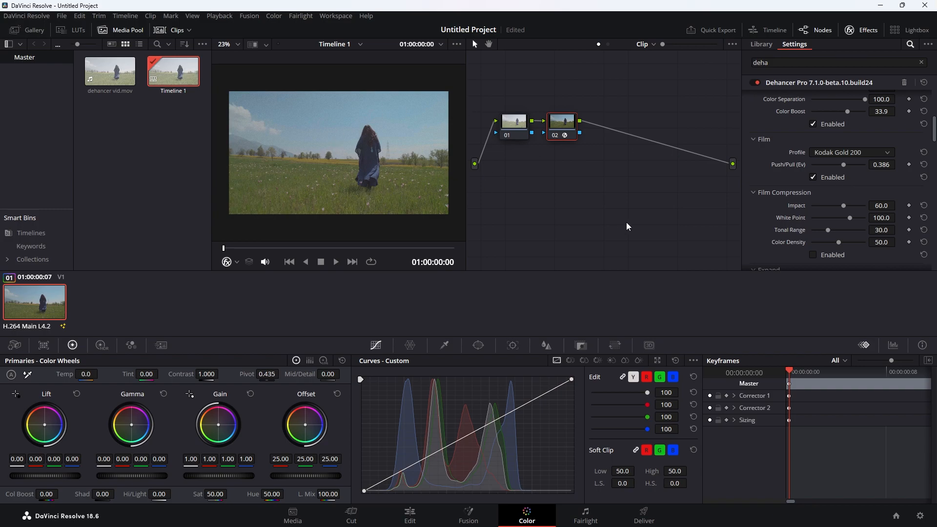
# - Set Push/Pull to 1.000
pyautogui.doubleClick(886, 164)
pyautogui.write('1')
pyautogui.press('Return')
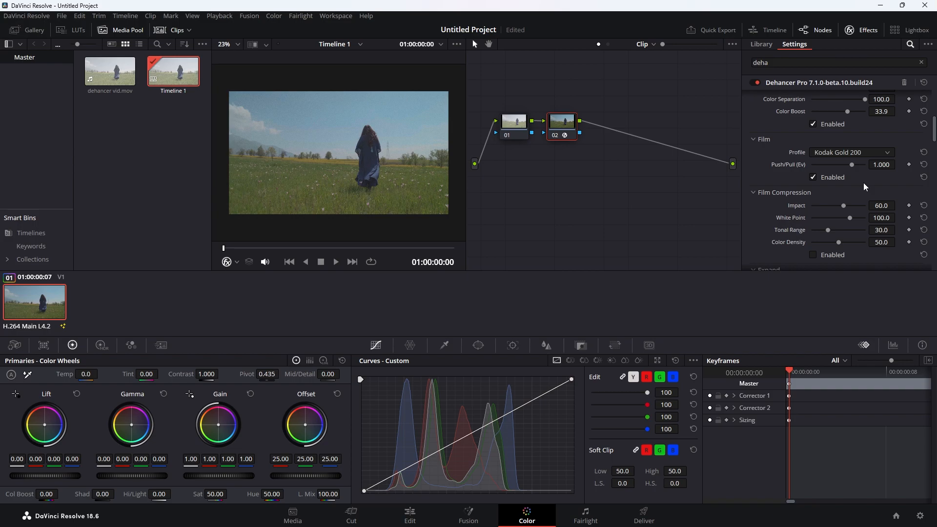
pyautogui.scroll(-2, 751, 202)
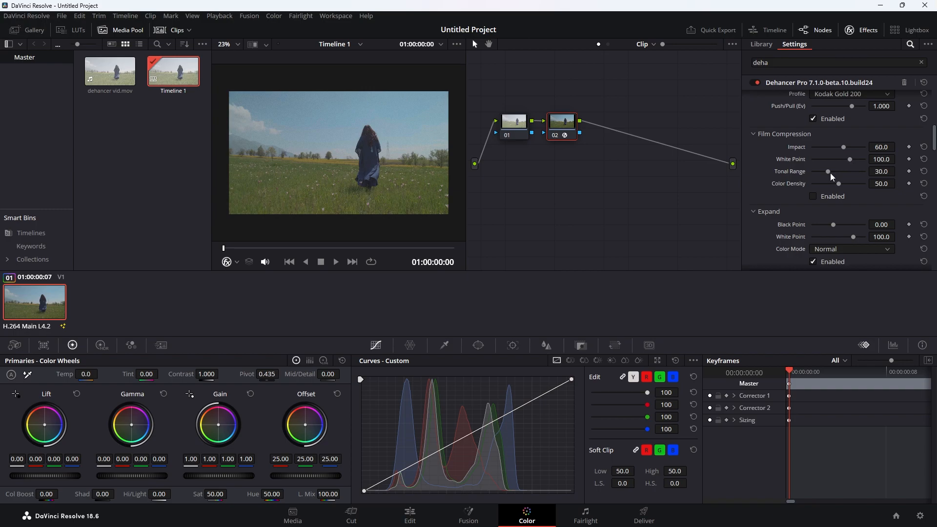
# - Choose Kodak 2383 Print Film in Dehancer's Print section and lower Target White to -0.386
pyautogui.moveTo(832, 161); pyautogui.dragTo(835, 161)
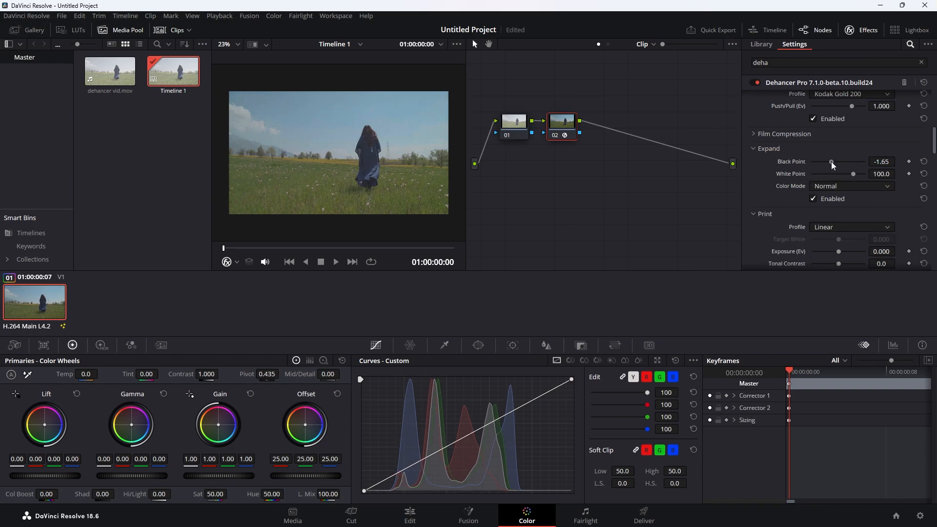
pyautogui.moveTo(881, 174); pyautogui.dragTo(874, 173)
pyautogui.scroll(-2, 800, 159)
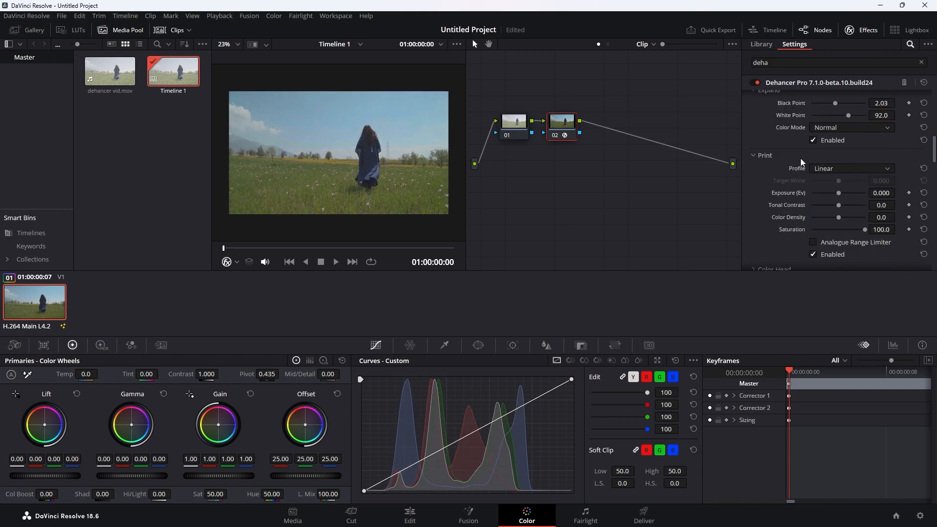
pyautogui.click(825, 169)
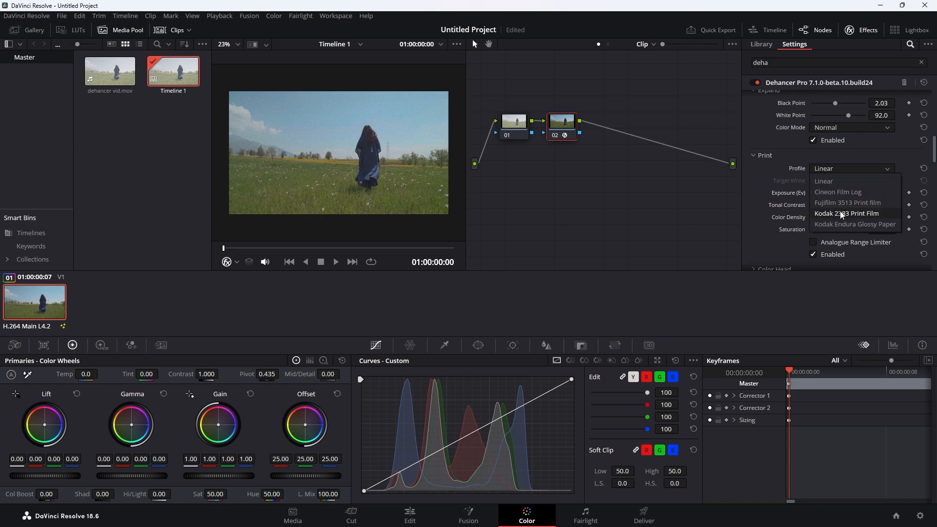
pyautogui.click(835, 215)
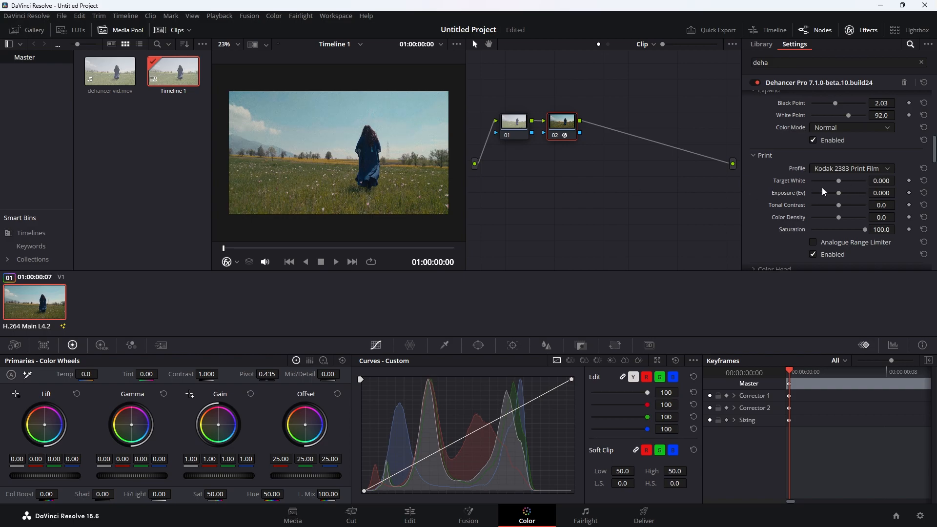
pyautogui.moveTo(838, 180); pyautogui.dragTo(833, 180)
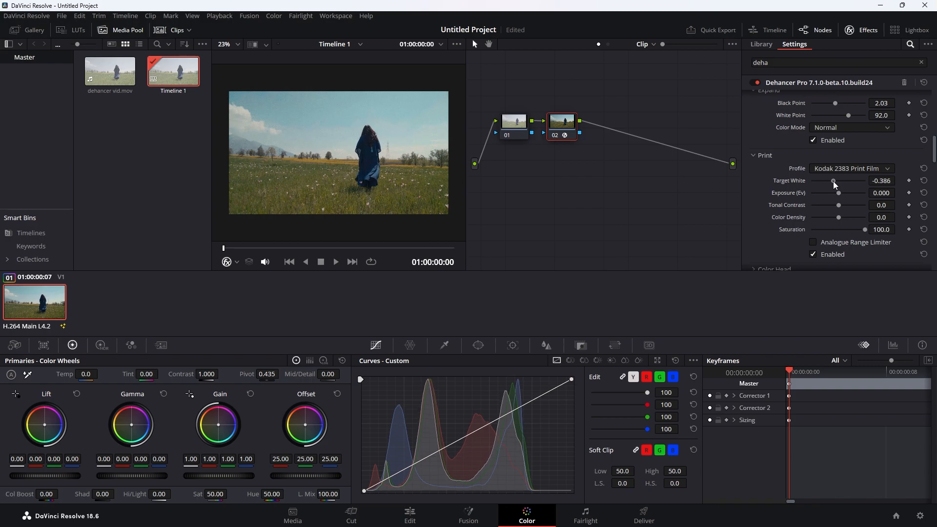
pyautogui.scroll(-3, 838, 232)
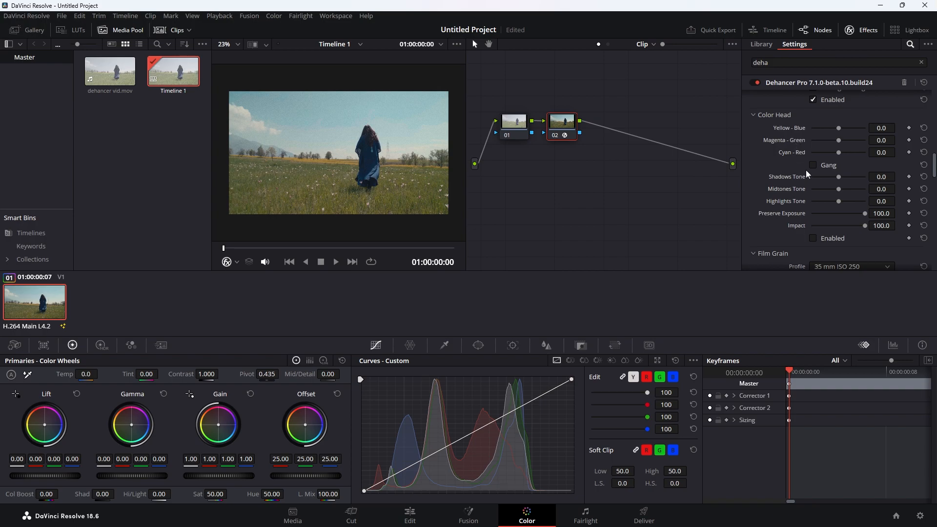
# - Keep the 35 mm ISO 250 grain profile and set Film Grain Amount to 52
pyautogui.scroll(-2, 806, 169)
pyautogui.scroll(3, 798, 180)
pyautogui.scroll(-2, 795, 180)
pyautogui.scroll(-4, 768, 140)
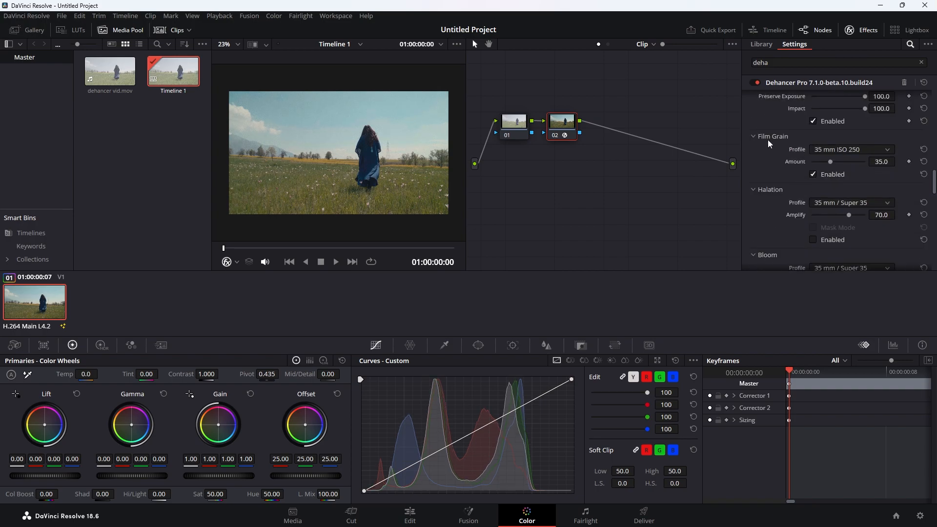
pyautogui.click(845, 148)
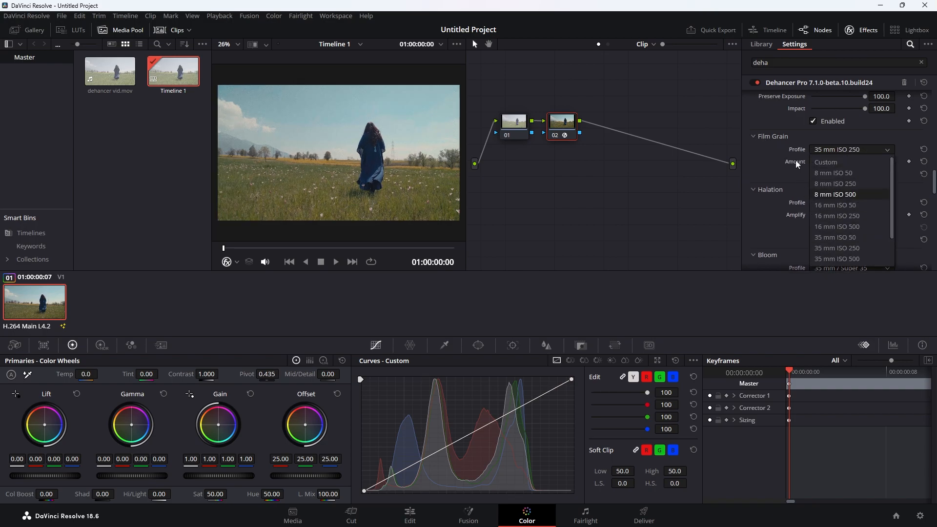
pyautogui.click(833, 145)
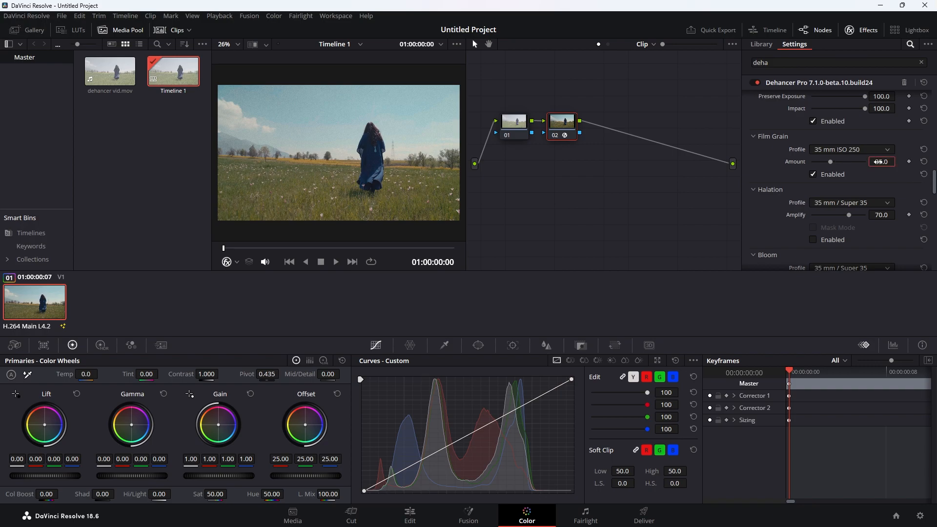
pyautogui.write('52')
pyautogui.press('Return')
# - Switch the Halation profile to Custom
pyautogui.scroll(3, 398, 159)
pyautogui.scroll(-2, 398, 159)
pyautogui.scroll(-2, 398, 159)
pyautogui.scroll(-2, 754, 131)
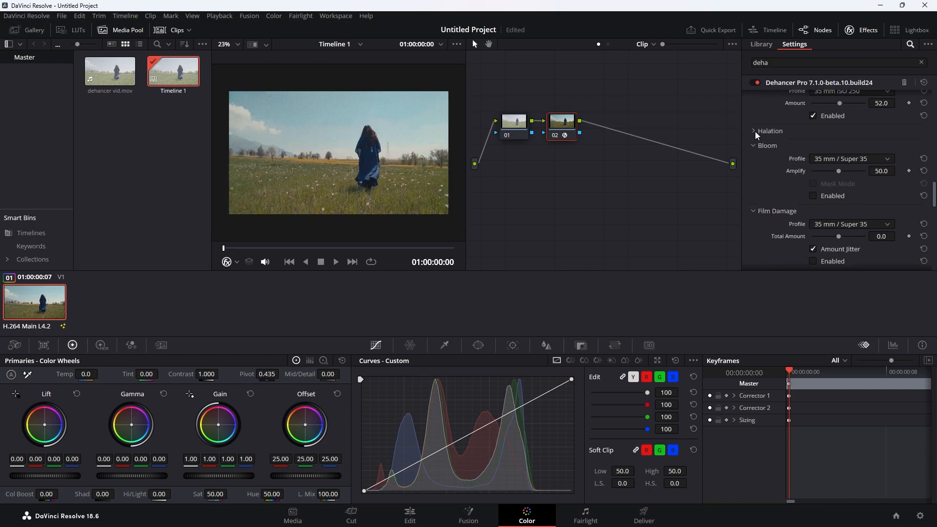
pyautogui.click(832, 147)
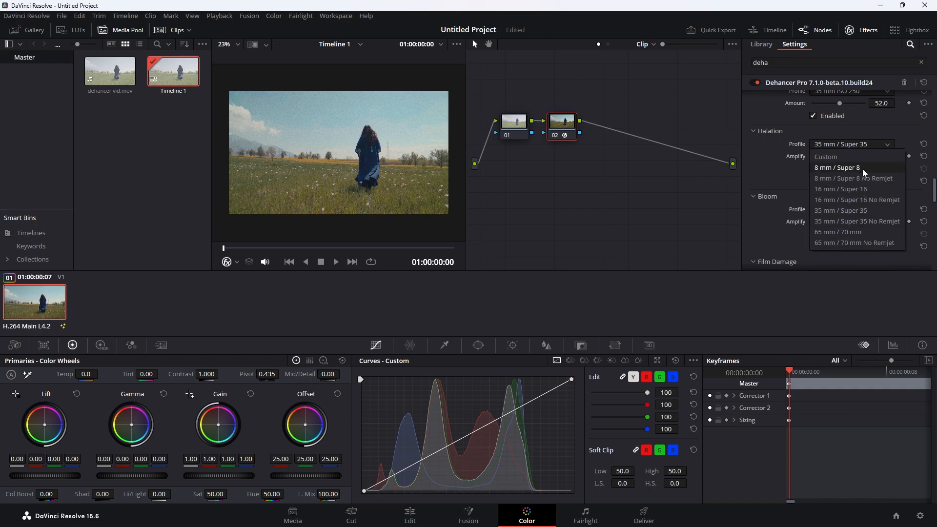
pyautogui.click(850, 157)
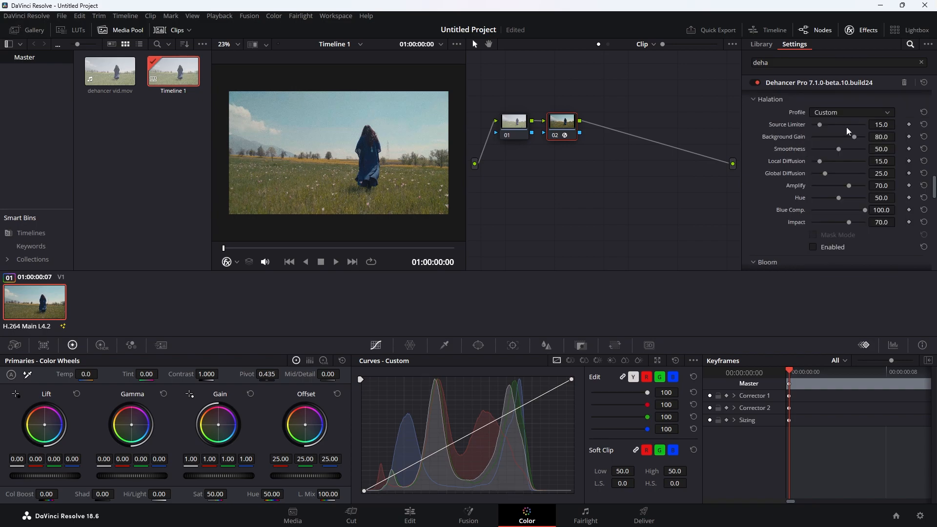
pyautogui.click(839, 112)
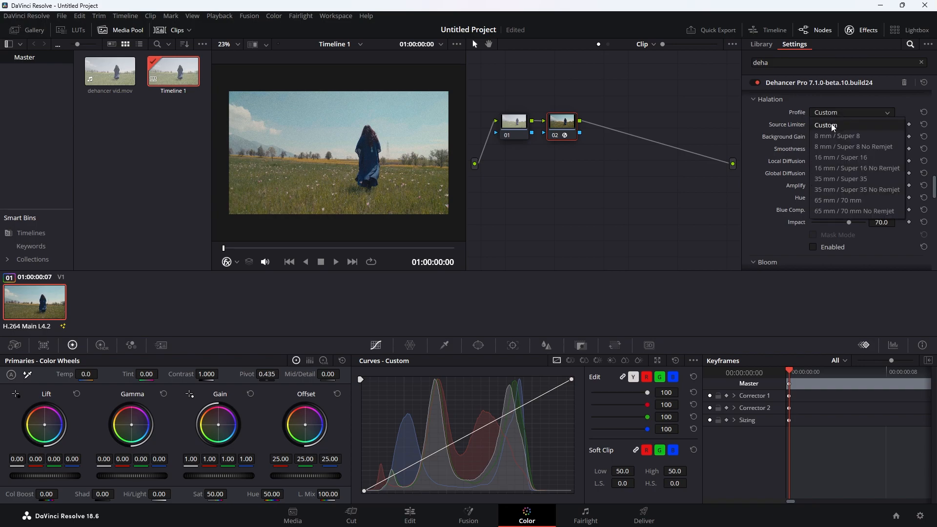
pyautogui.click(834, 126)
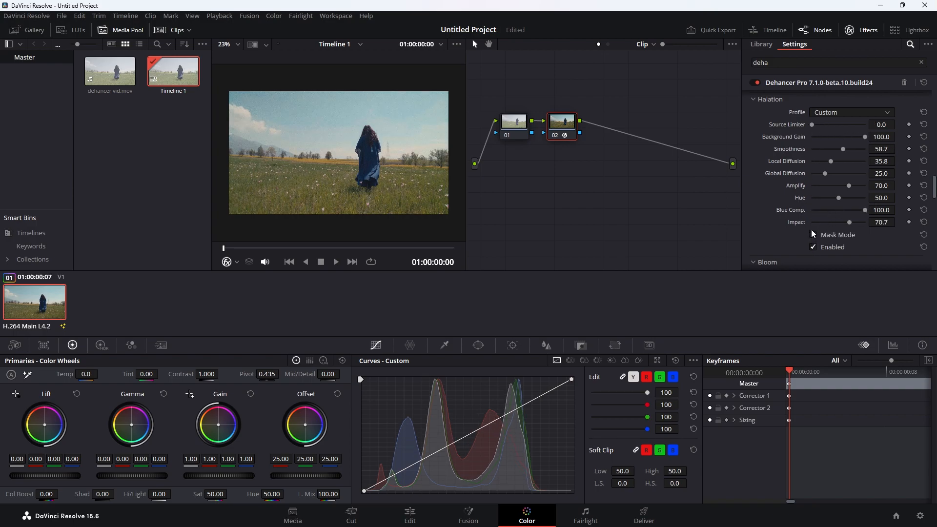
# - Preview the Halation mask and raise Global Diffusion to 55.0
pyautogui.click(813, 234)
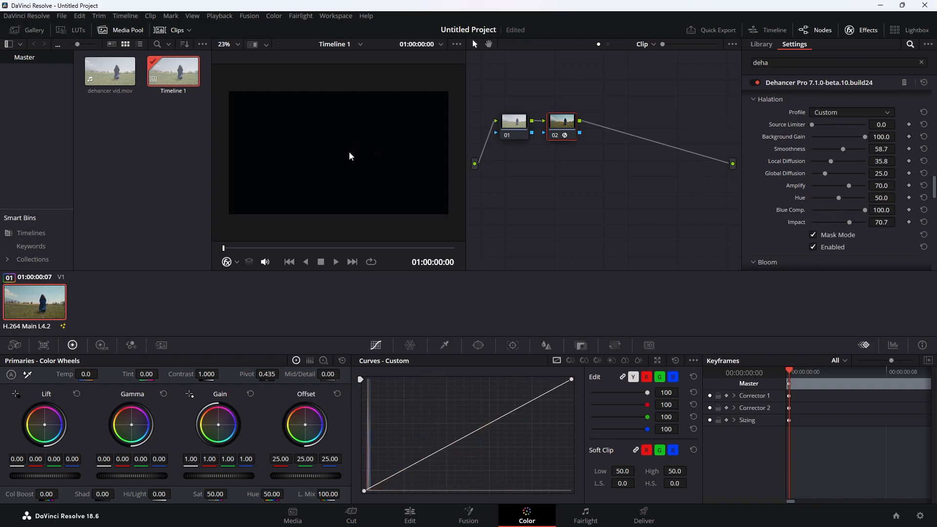
pyautogui.scroll(-1, 393, 157)
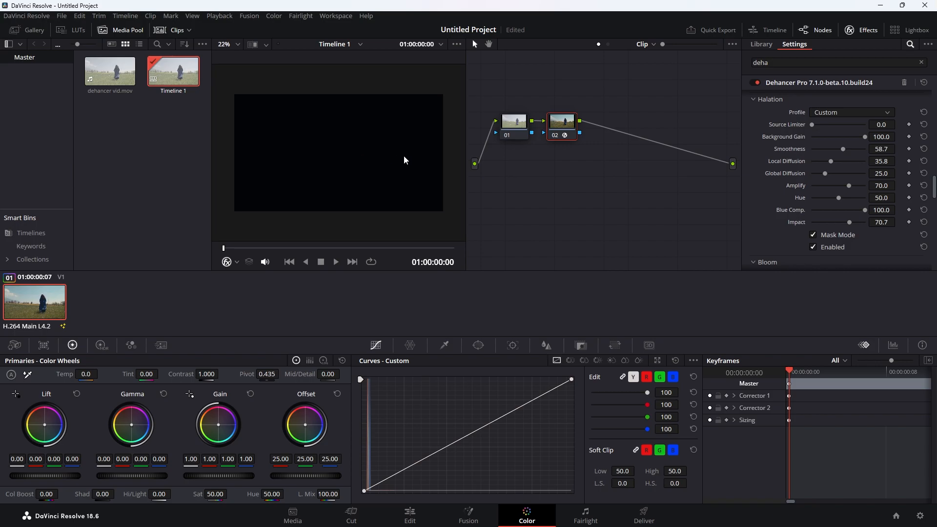
pyautogui.scroll(3, 403, 155)
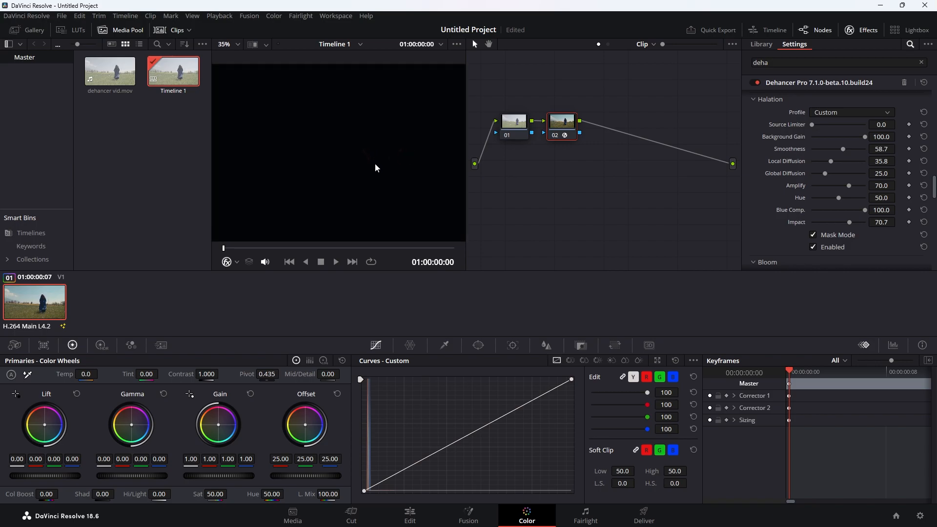
pyautogui.scroll(-2, 386, 146)
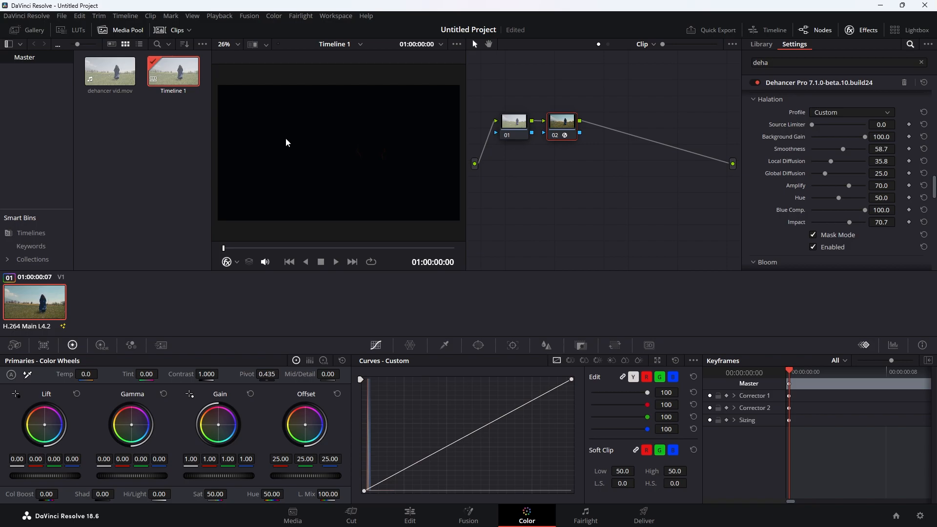
pyautogui.scroll(4, 362, 161)
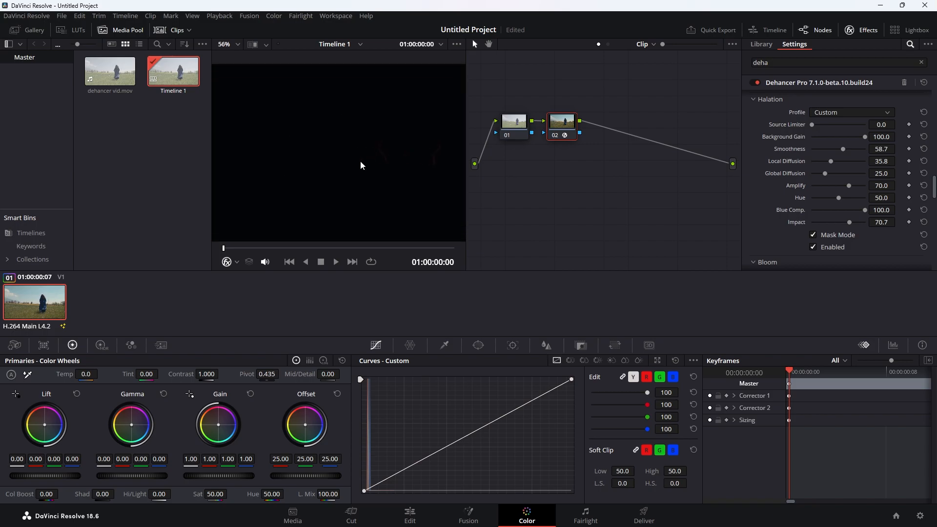
pyautogui.scroll(3, 363, 165)
pyautogui.moveTo(828, 174); pyautogui.dragTo(844, 175)
# - Collapse the Bloom and Halation sections
pyautogui.scroll(-5, 364, 161)
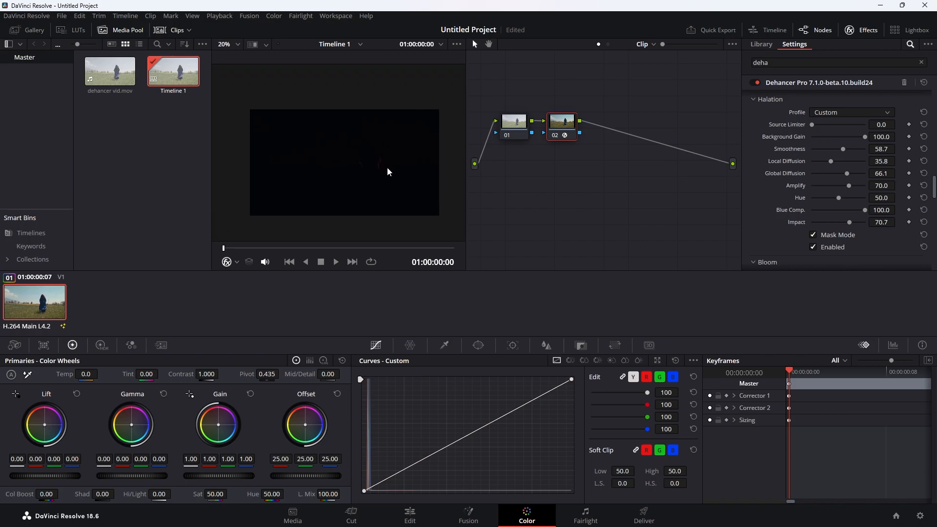
pyautogui.scroll(4, 387, 171)
pyautogui.scroll(-1, 333, 165)
pyautogui.scroll(-3, 779, 189)
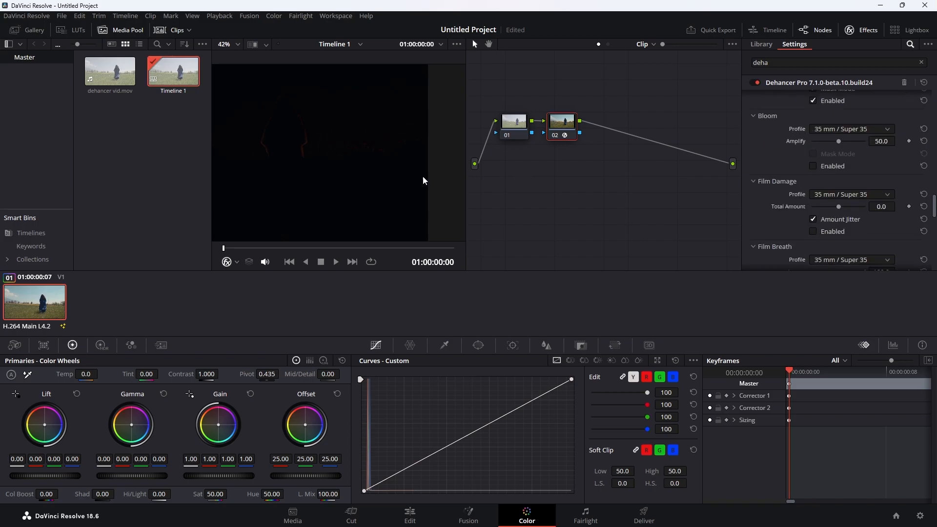
pyautogui.scroll(-3, 323, 175)
pyautogui.scroll(5, 807, 181)
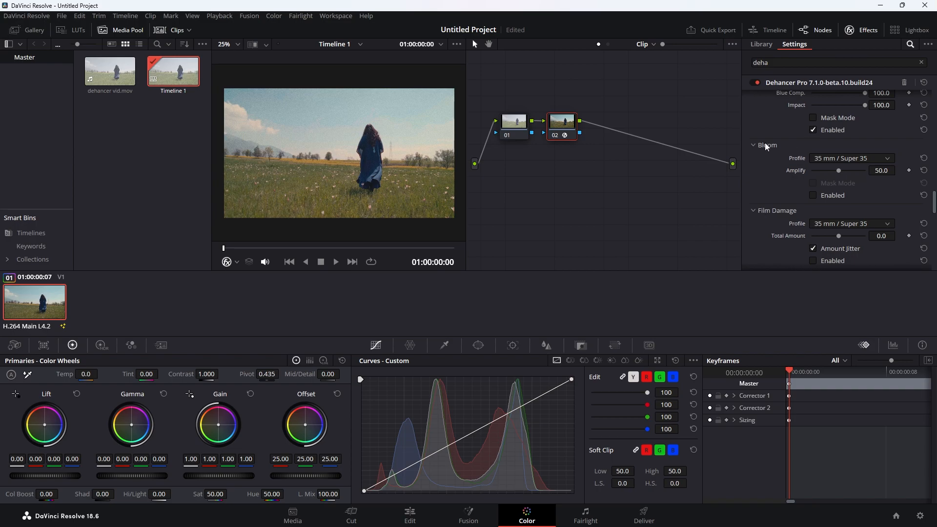
pyautogui.click(755, 148)
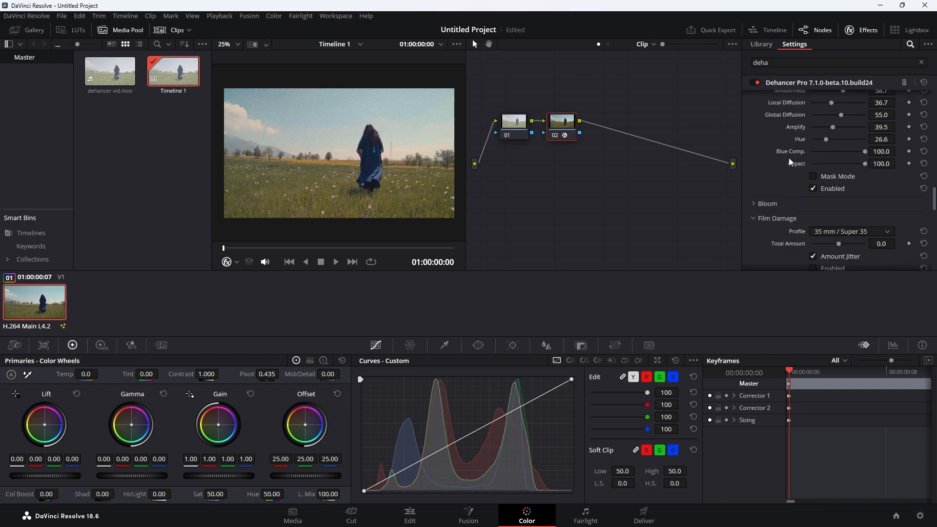
pyautogui.scroll(3, 756, 151)
pyautogui.click(757, 158)
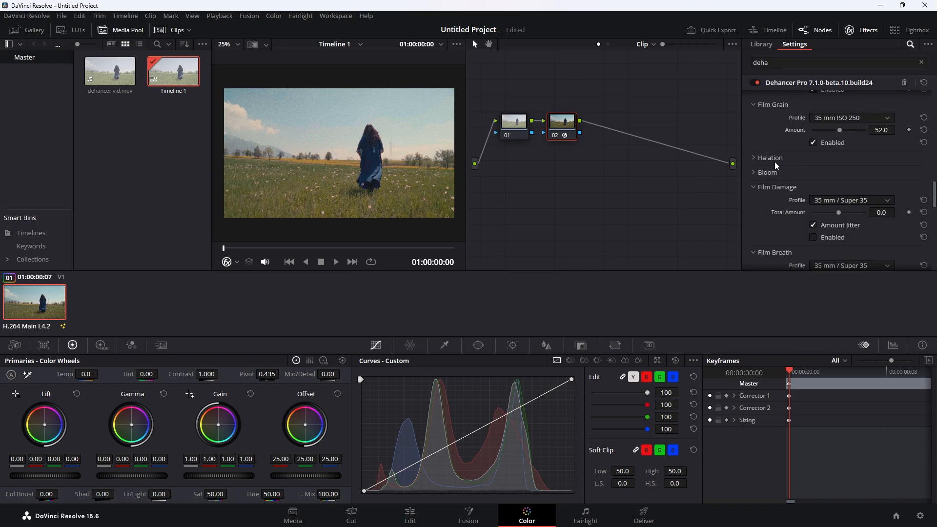
pyautogui.scroll(-2, 776, 164)
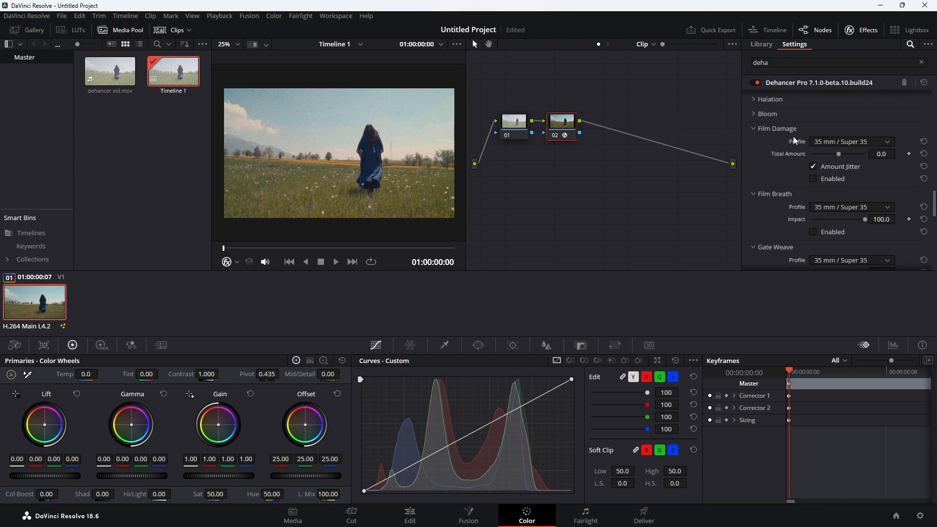
# - Enable Film Damage on the 16 mm / Super 16 profile with Total Amount 4.2
pyautogui.click(812, 179)
pyautogui.click(830, 142)
pyautogui.click(832, 155)
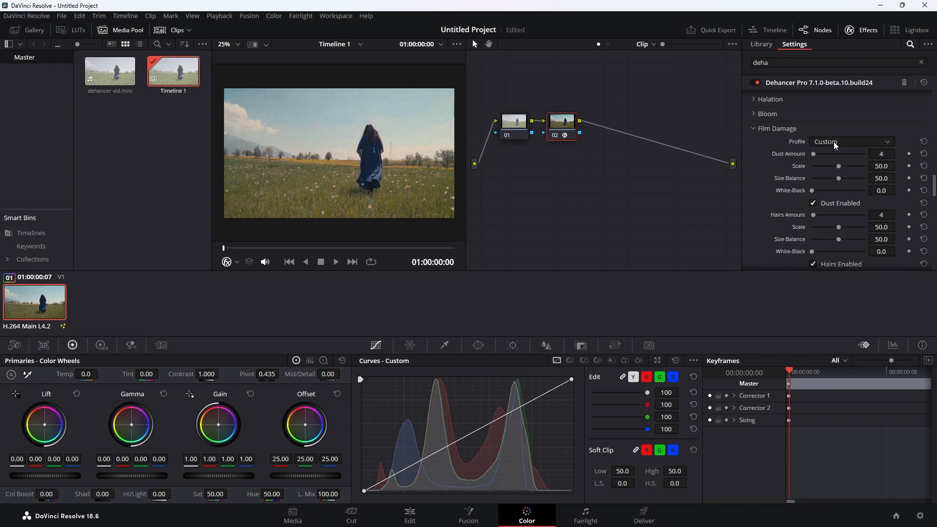
pyautogui.click(834, 142)
pyautogui.click(832, 146)
pyautogui.scroll(-3, 824, 135)
pyautogui.scroll(3, 824, 136)
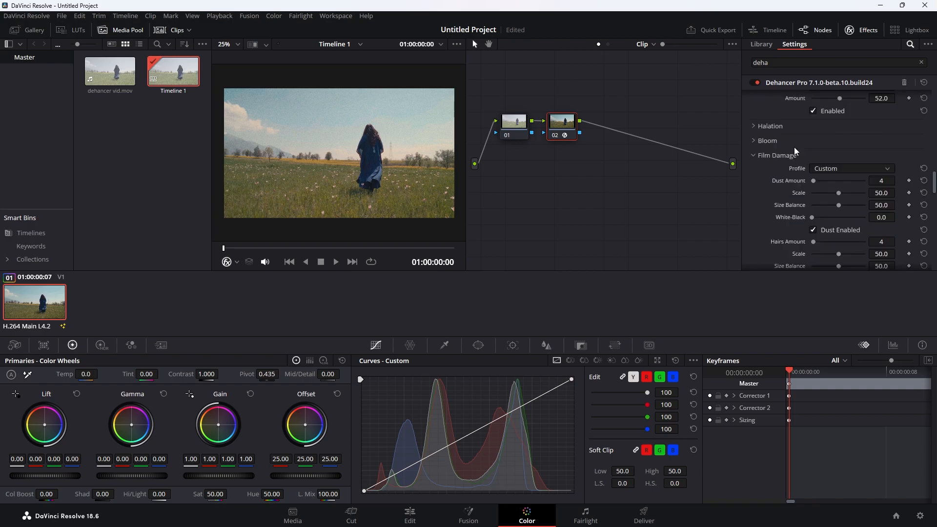
pyautogui.click(813, 141)
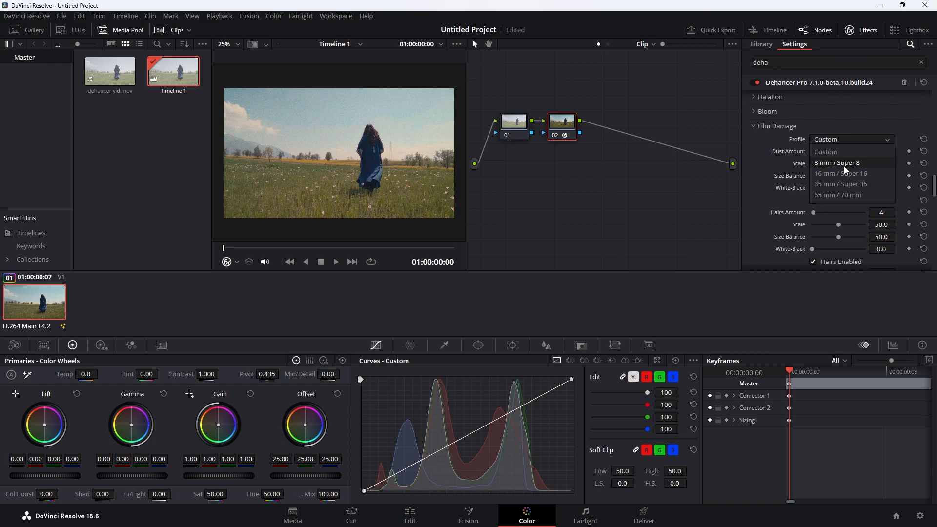
pyautogui.click(830, 174)
pyautogui.click(830, 174)
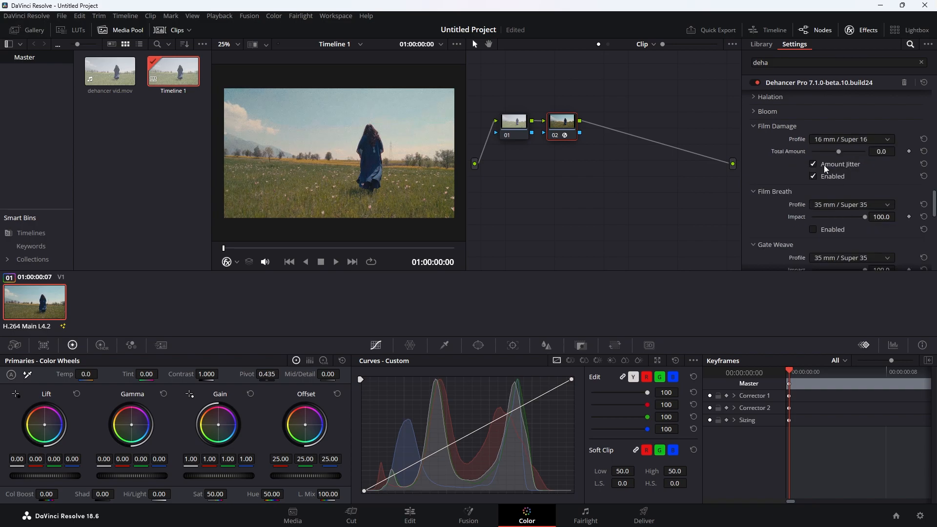
pyautogui.moveTo(835, 150); pyautogui.dragTo(840, 151)
# - Collapse Film Damage and expand the Film Breath settings
pyautogui.click(752, 127)
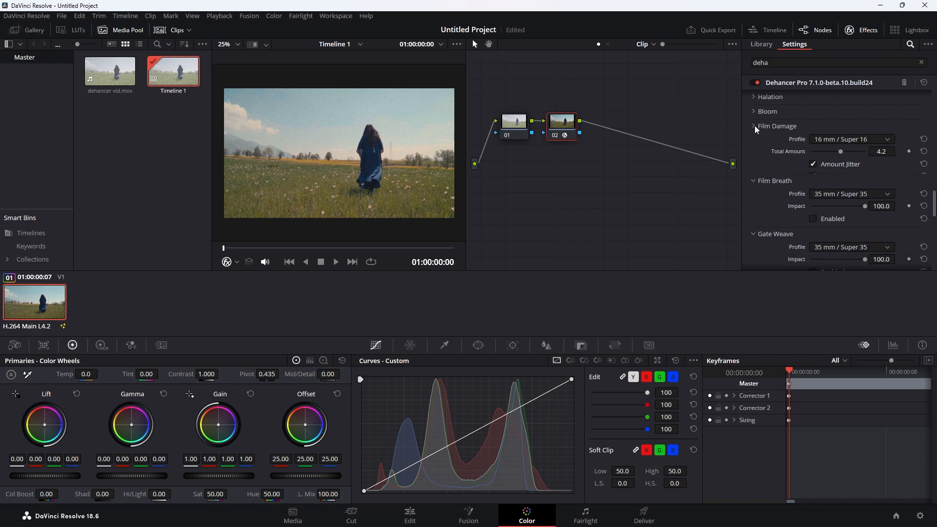
pyautogui.click(754, 125)
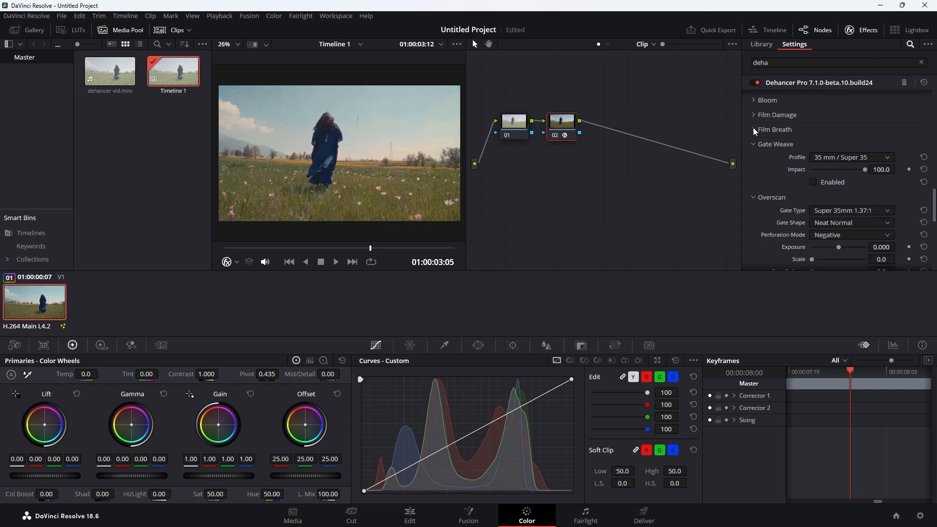
pyautogui.click(753, 128)
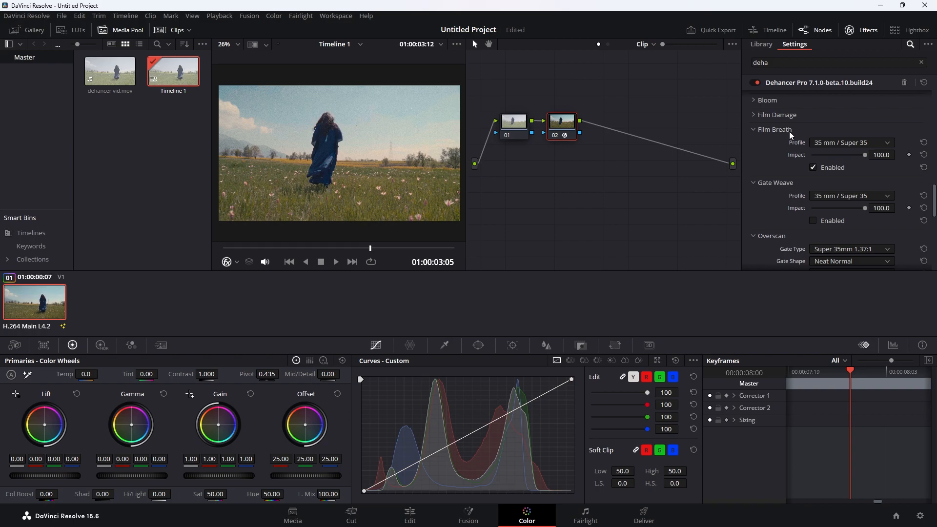
# - Switch the Film Breath profile from Custom to 16 mm / Super 16
pyautogui.click(848, 143)
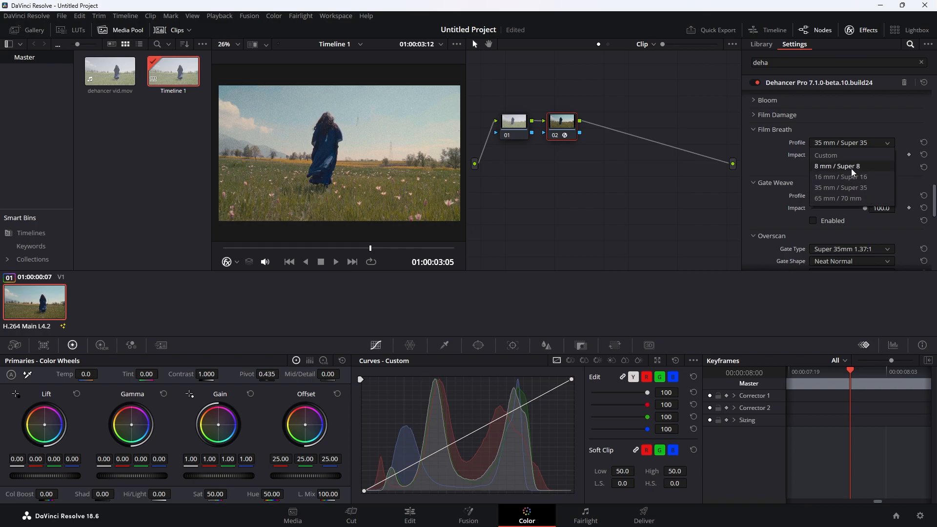
pyautogui.click(851, 156)
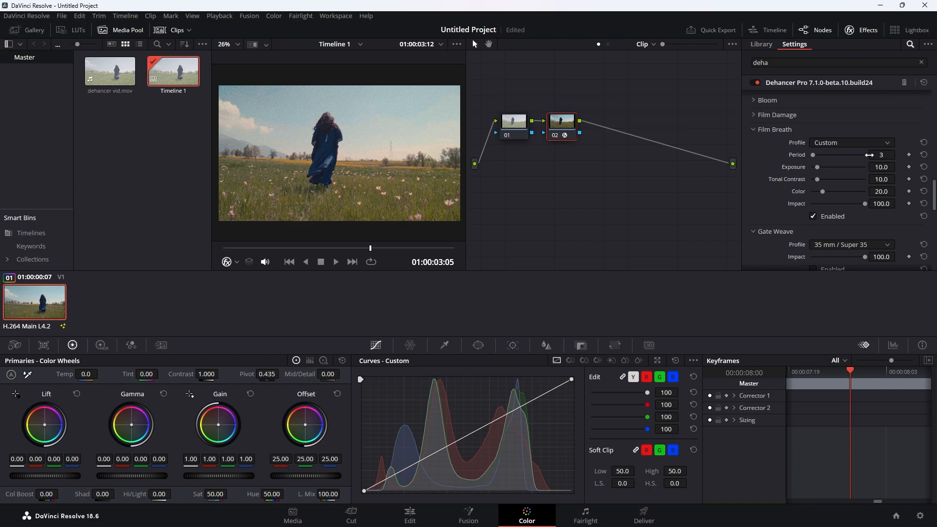
pyautogui.click(853, 144)
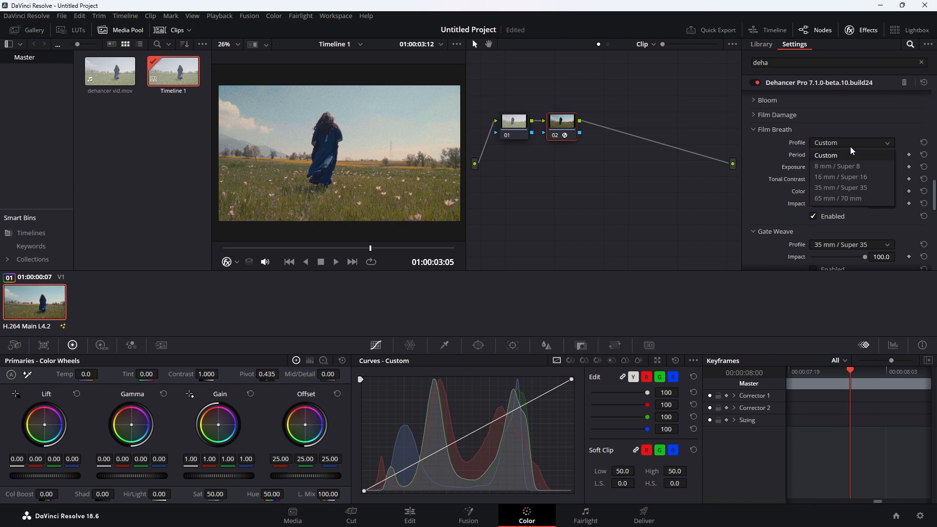
pyautogui.click(846, 178)
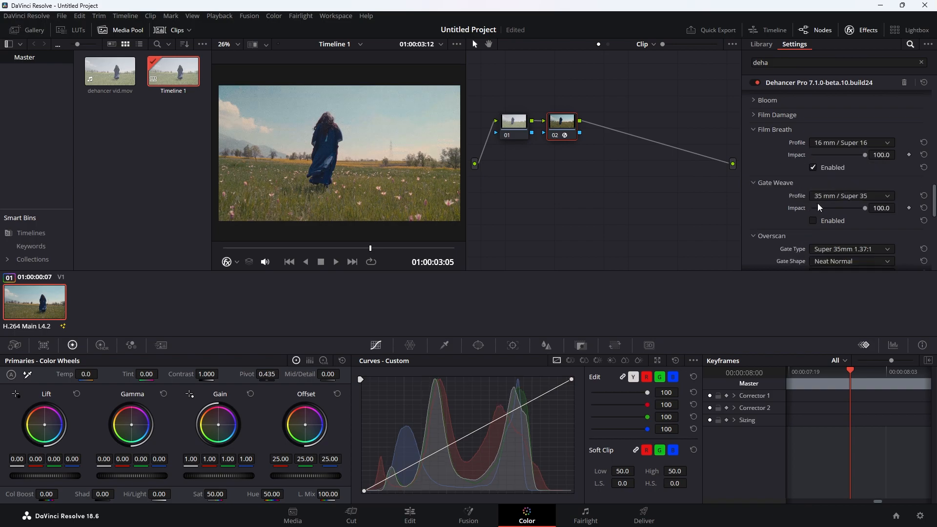
pyautogui.scroll(-2, 781, 188)
pyautogui.scroll(3, 766, 191)
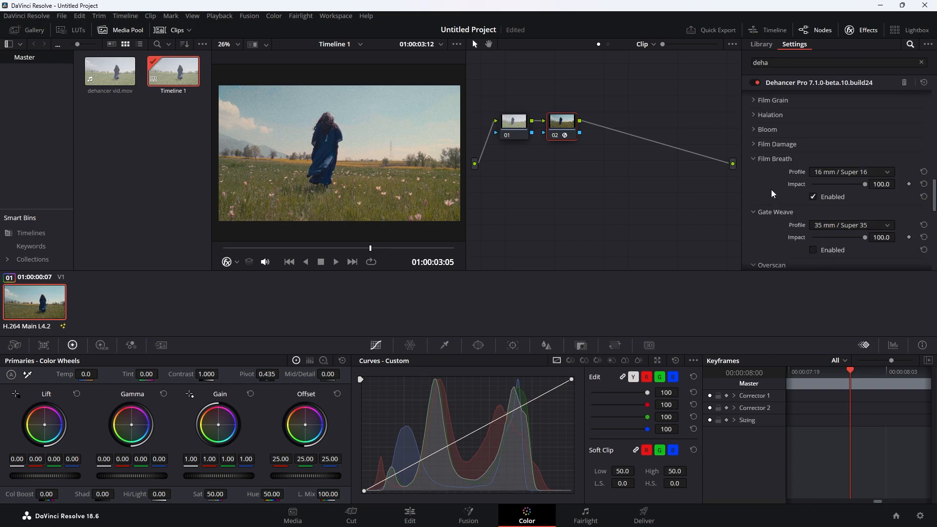
pyautogui.scroll(-2, 763, 219)
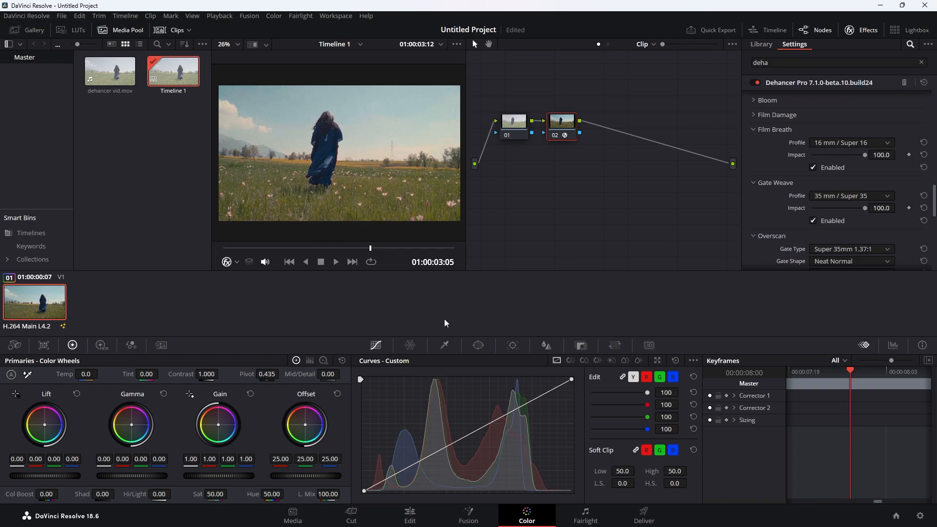
pyautogui.moveTo(370, 249); pyautogui.dragTo(223, 248)
pyautogui.press('space')
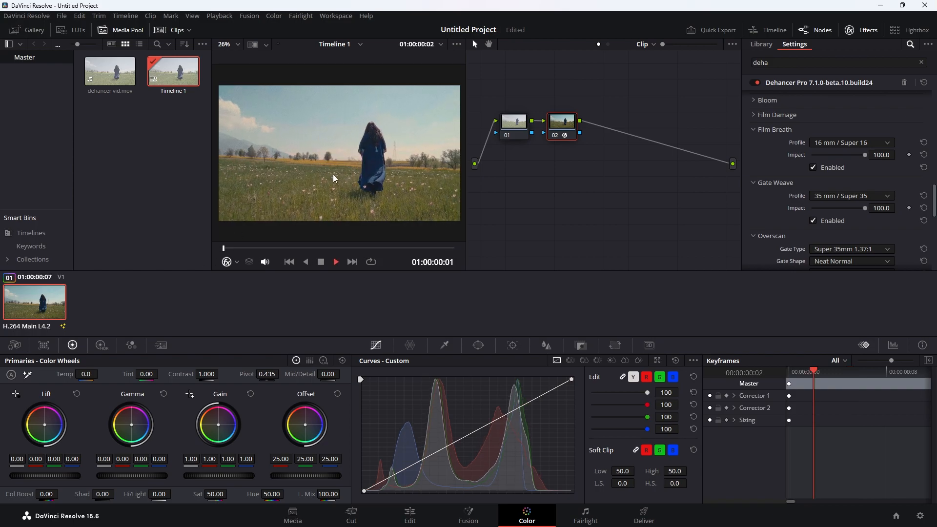
pyautogui.press('space')
pyautogui.click(852, 196)
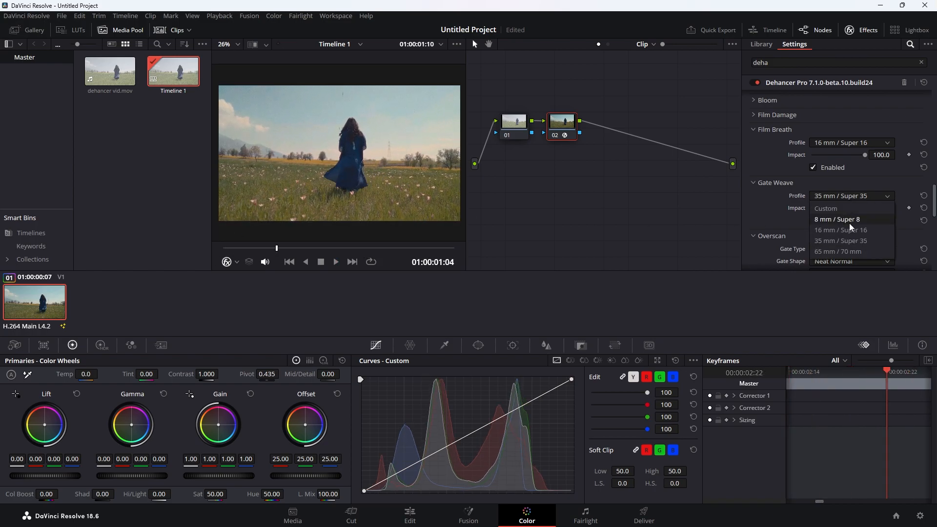
pyautogui.click(846, 221)
pyautogui.press('space')
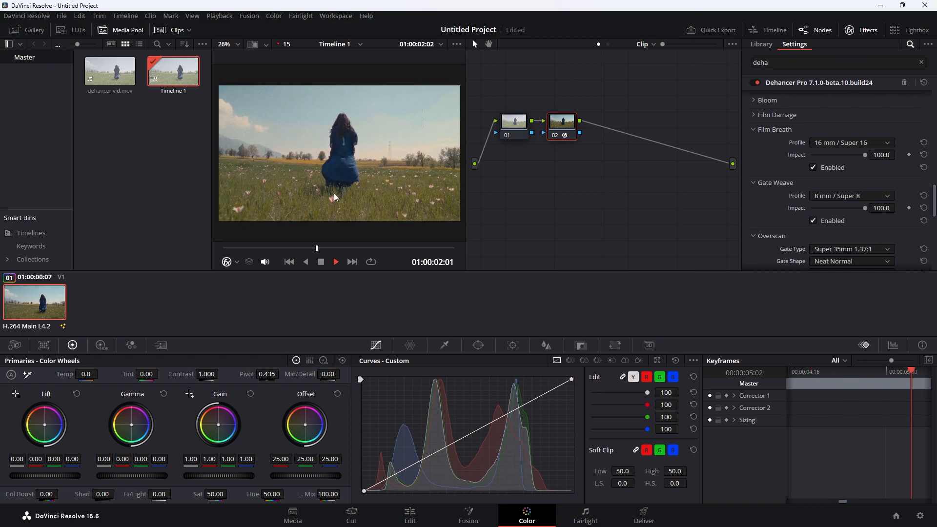
pyautogui.scroll(2, 272, 180)
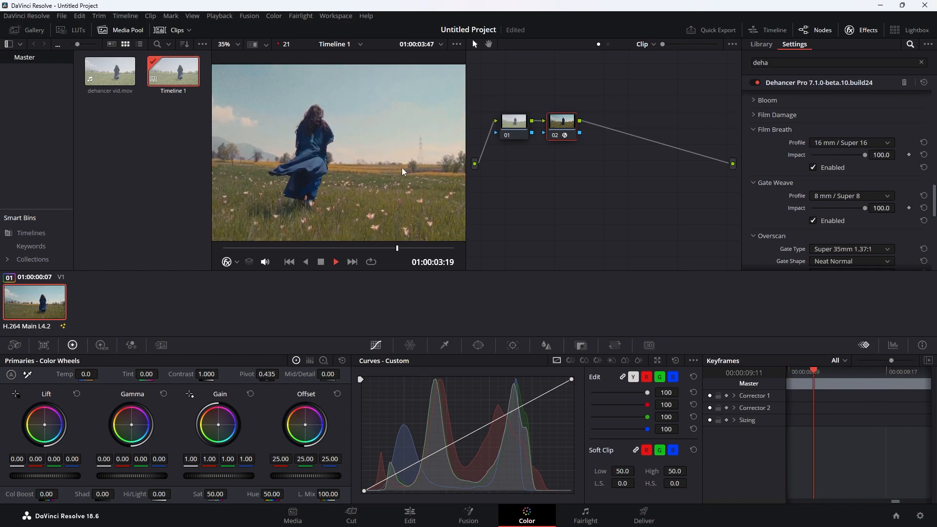
pyautogui.press('space')
pyautogui.scroll(3, 323, 189)
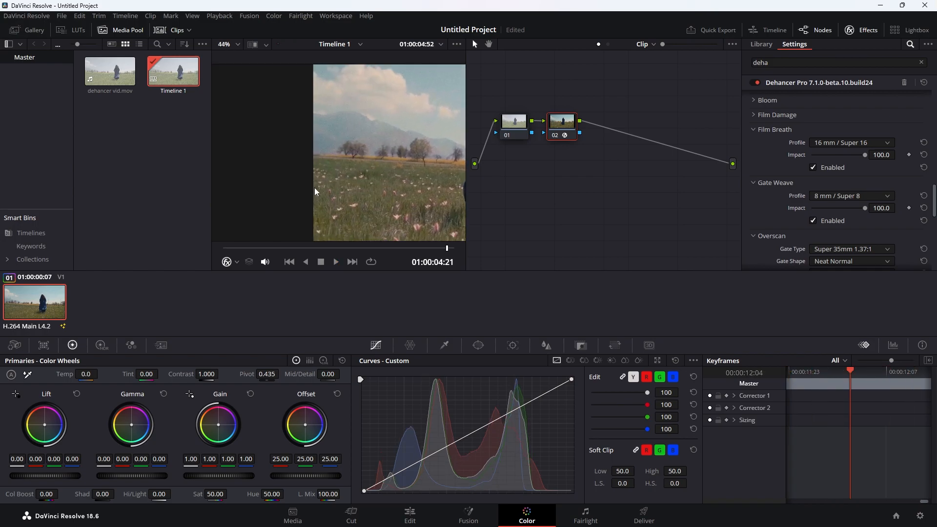
pyautogui.scroll(1, 336, 156)
pyautogui.press('space')
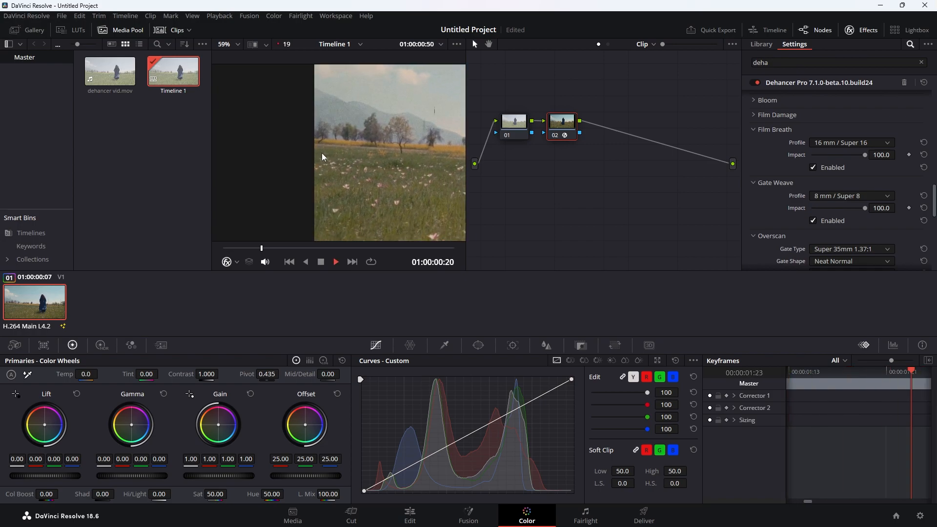
pyautogui.press('space')
pyautogui.hotkey('shift', 'z')
pyautogui.click(863, 194)
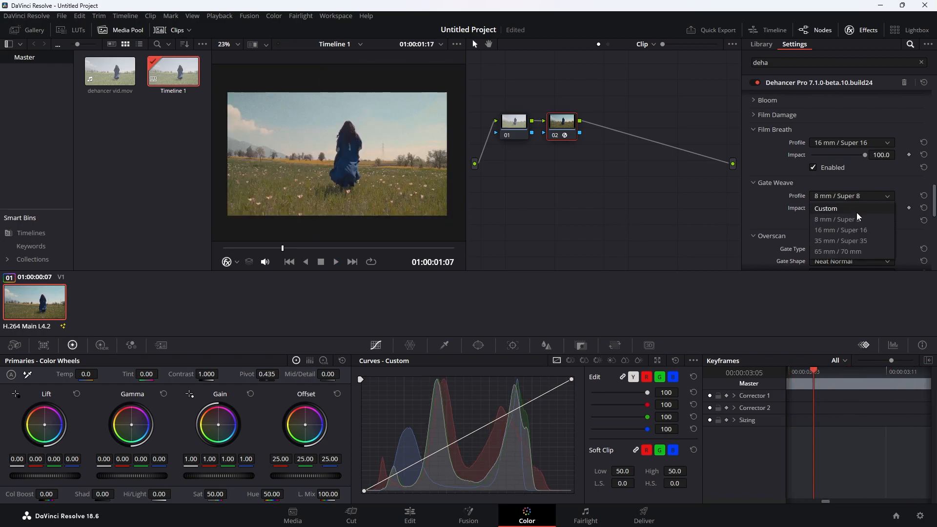
pyautogui.click(857, 242)
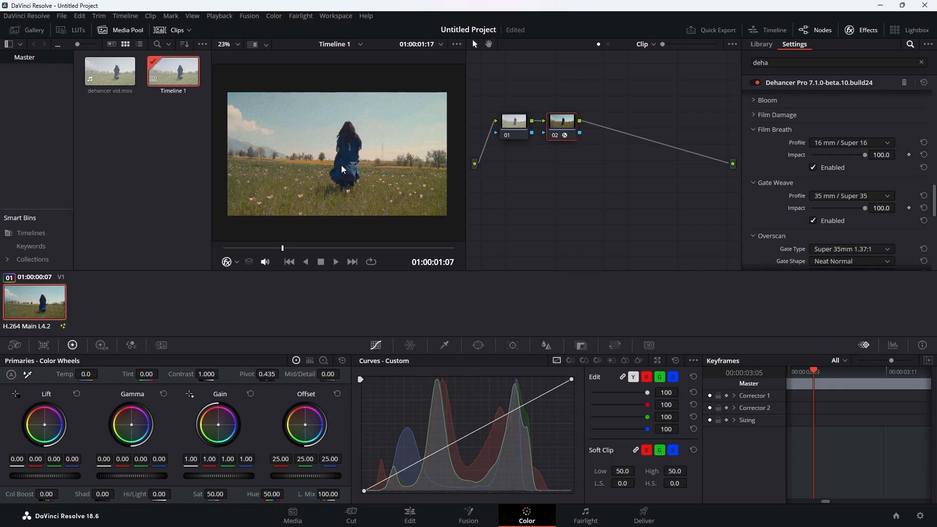
pyautogui.press('space')
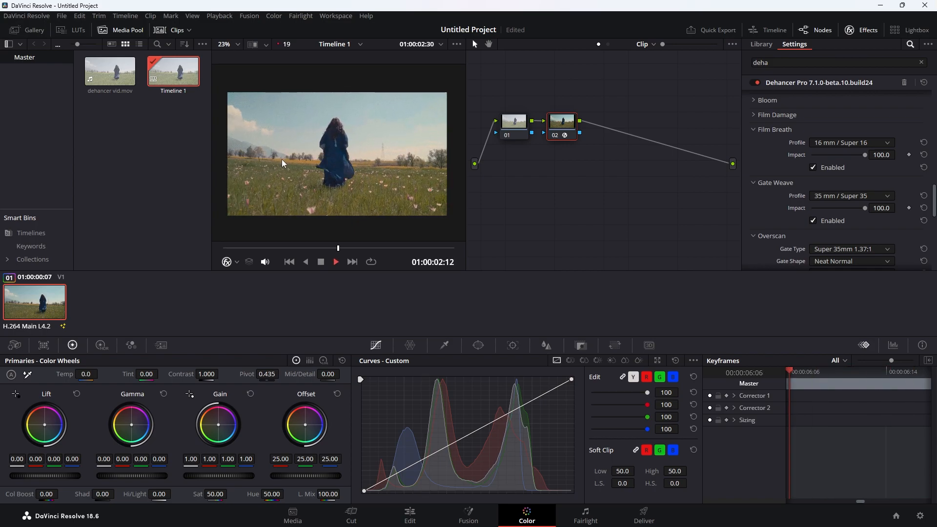
pyautogui.press('space')
pyautogui.scroll(3, 291, 156)
pyautogui.moveTo(339, 153); pyautogui.dragTo(363, 187)
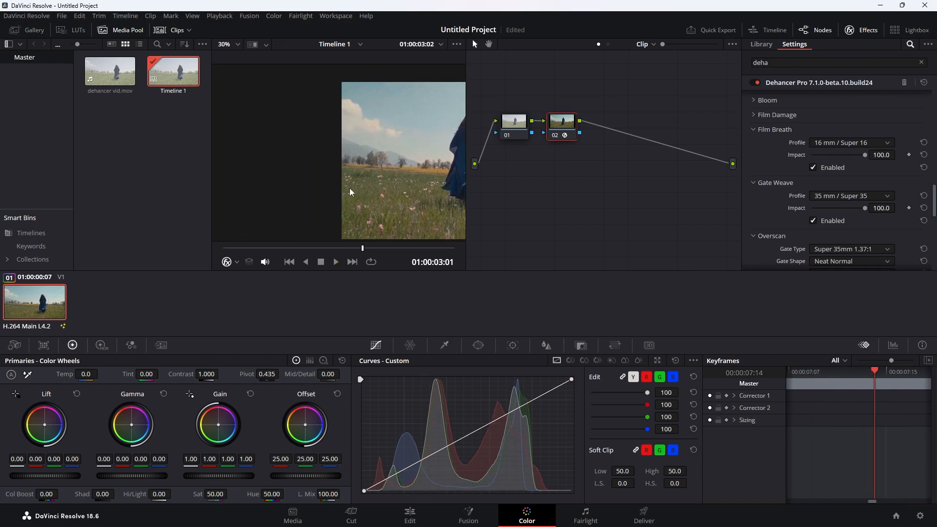
pyautogui.scroll(-2, 383, 187)
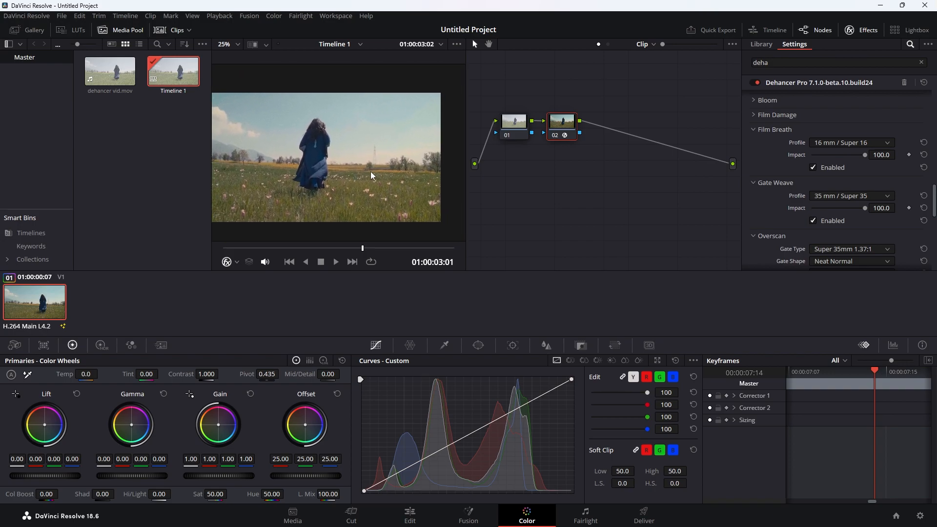
pyautogui.scroll(-1, 362, 171)
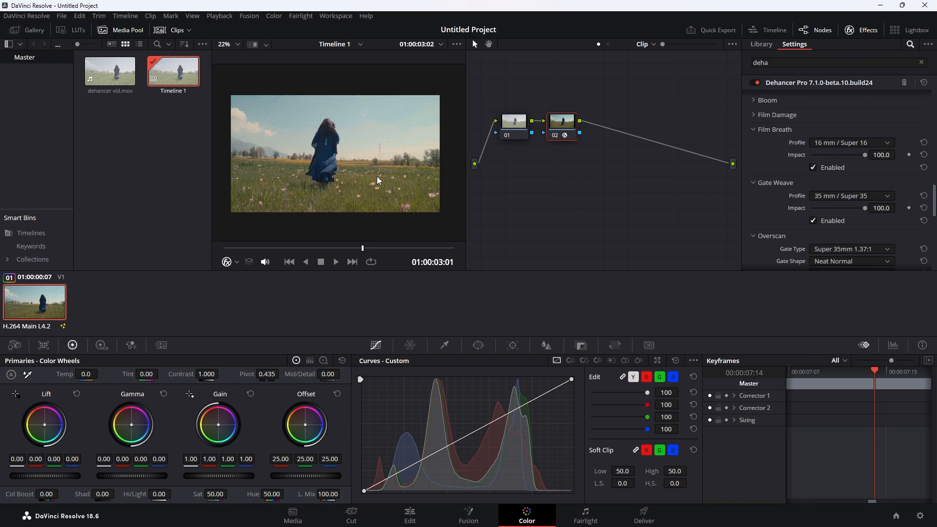
# - Collapse Film Breath and Gate Weave, and enable Overscan
pyautogui.click(759, 130)
pyautogui.click(768, 145)
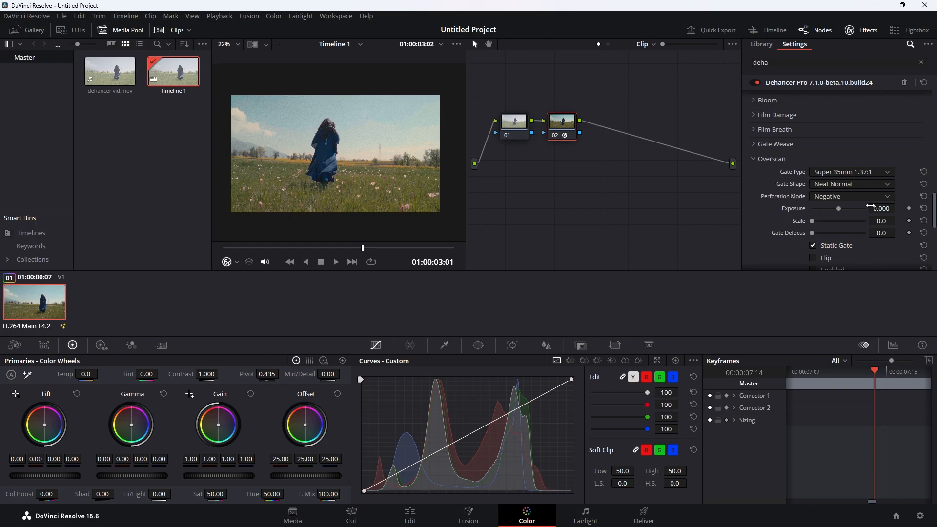
pyautogui.click(813, 268)
# - Compare gate types from Super 8mm to Ultra Panavision 65mm, settling on Widescreen 35mm 1.85:1
pyautogui.click(848, 173)
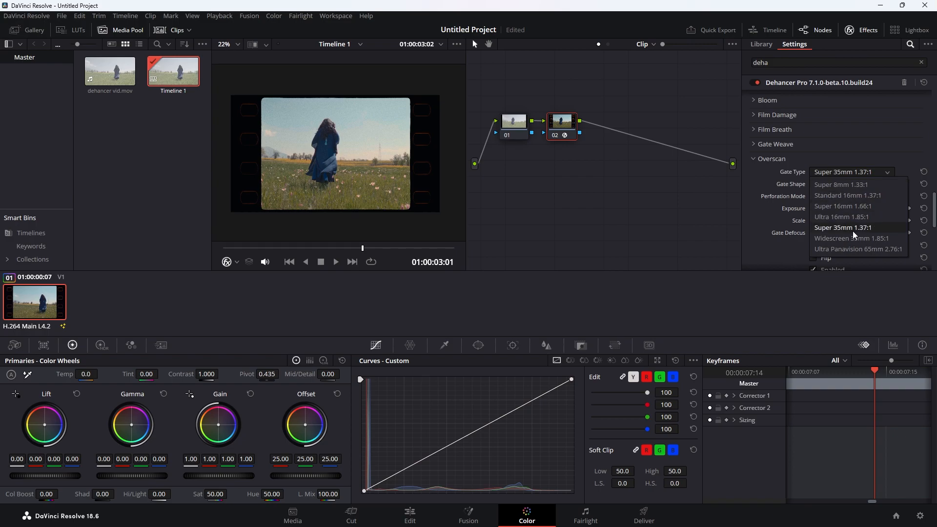
pyautogui.click(874, 250)
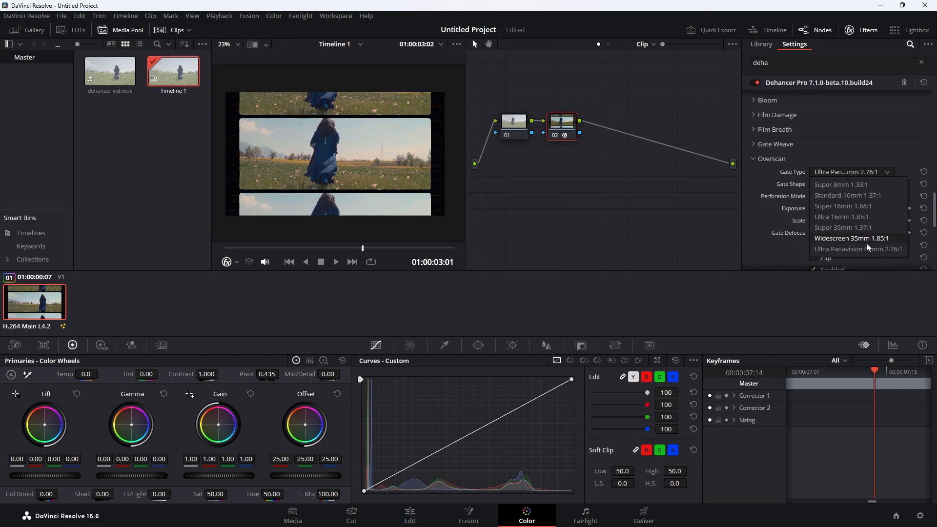
pyautogui.click(863, 185)
pyautogui.click(864, 171)
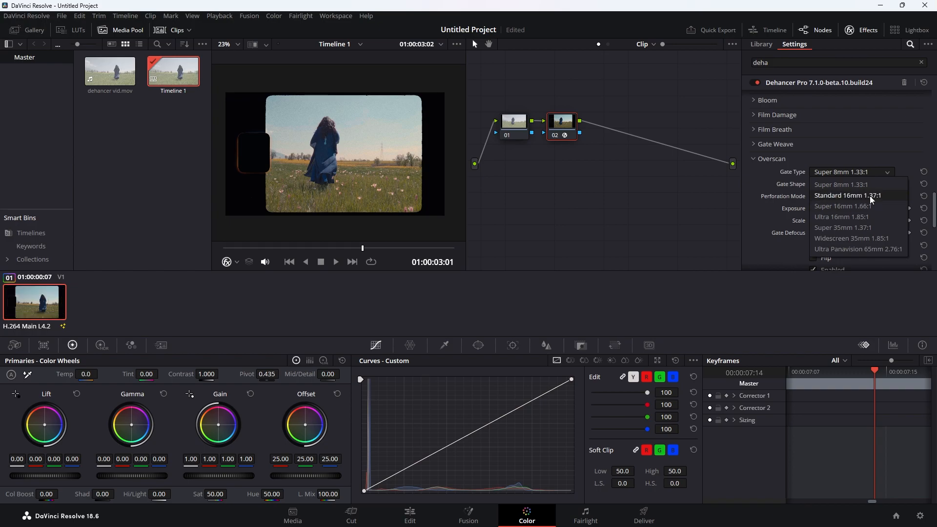
pyautogui.click(869, 197)
pyautogui.click(868, 171)
pyautogui.click(874, 206)
pyautogui.click(871, 175)
pyautogui.click(877, 217)
pyautogui.click(874, 171)
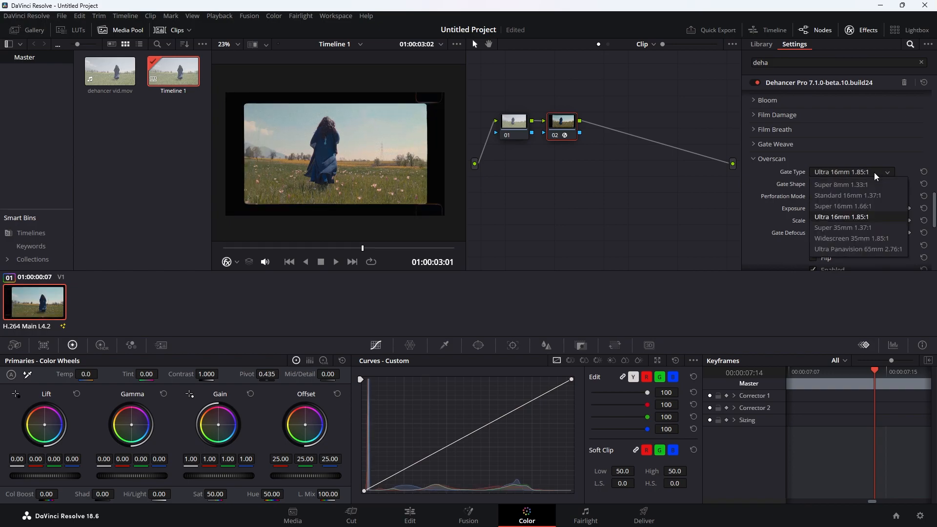
pyautogui.click(879, 227)
pyautogui.click(872, 171)
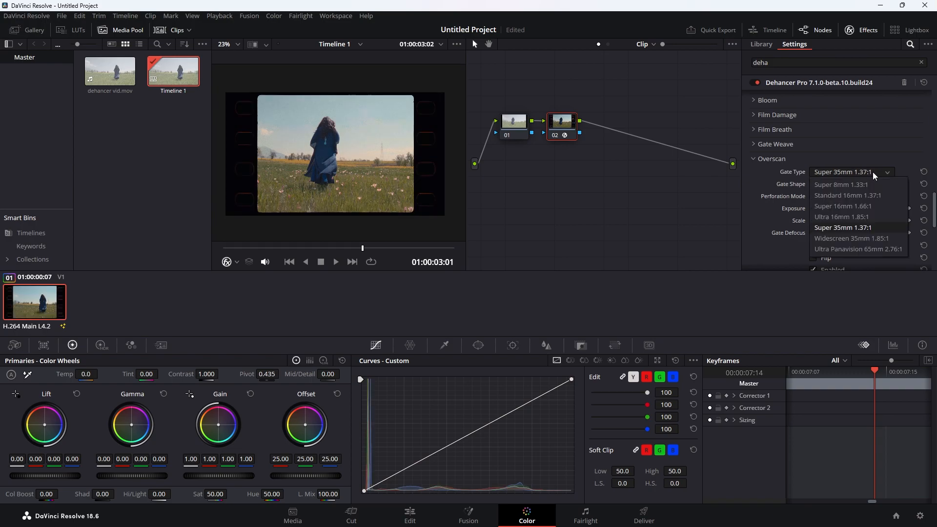
pyautogui.click(880, 239)
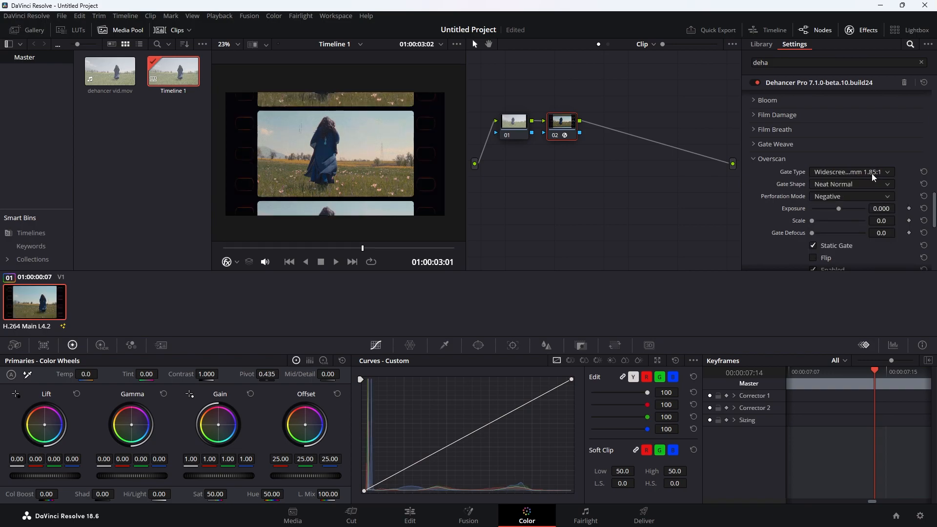
pyautogui.click(871, 174)
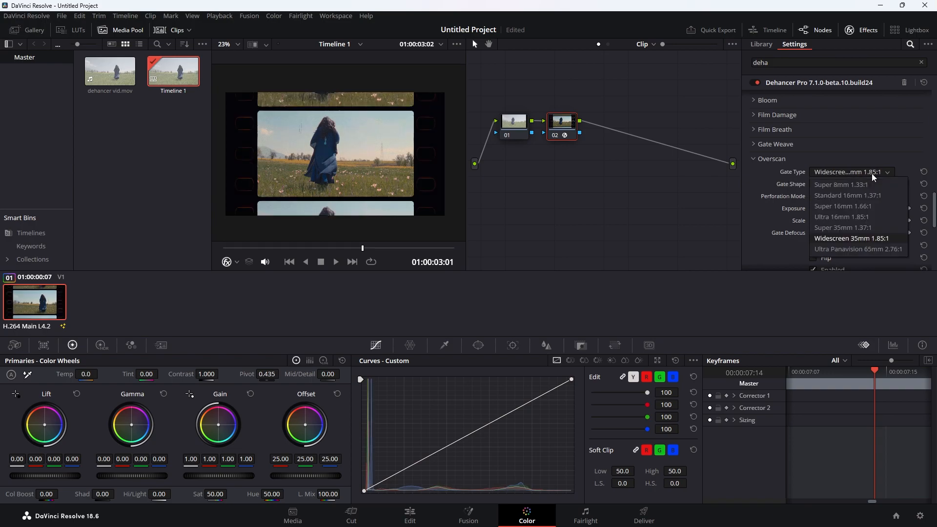
pyautogui.click(879, 250)
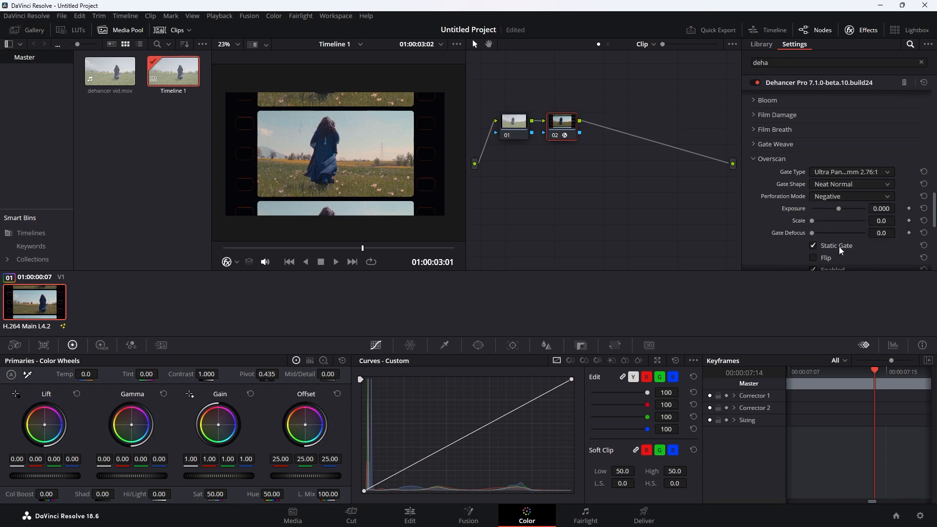
pyautogui.click(851, 172)
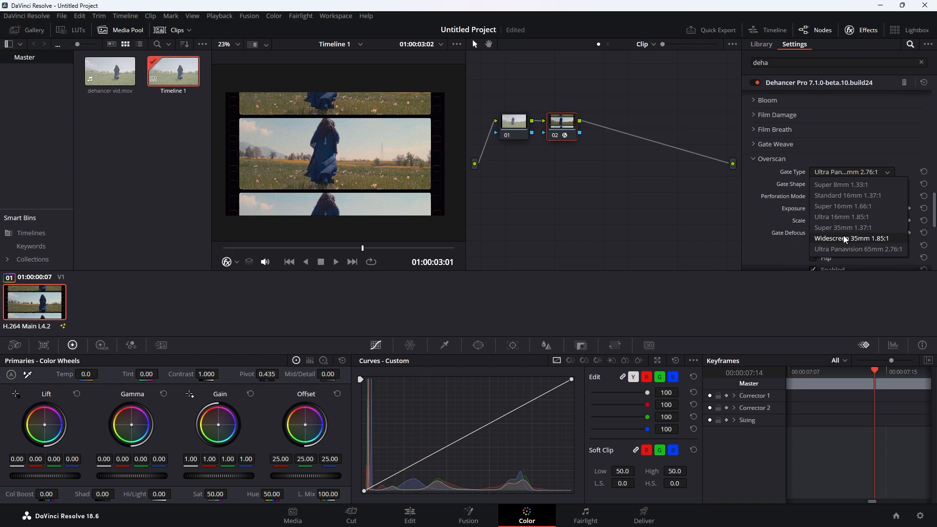
pyautogui.click(865, 238)
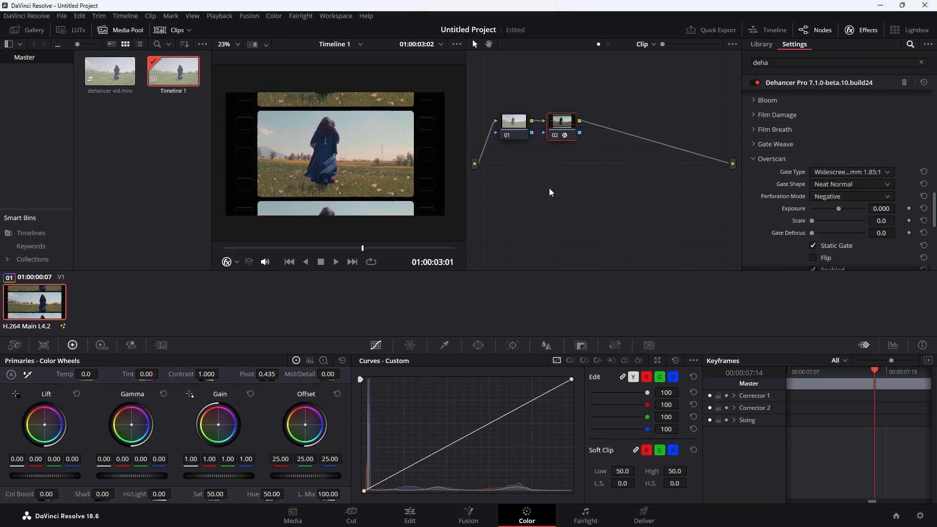
pyautogui.scroll(-1, 312, 150)
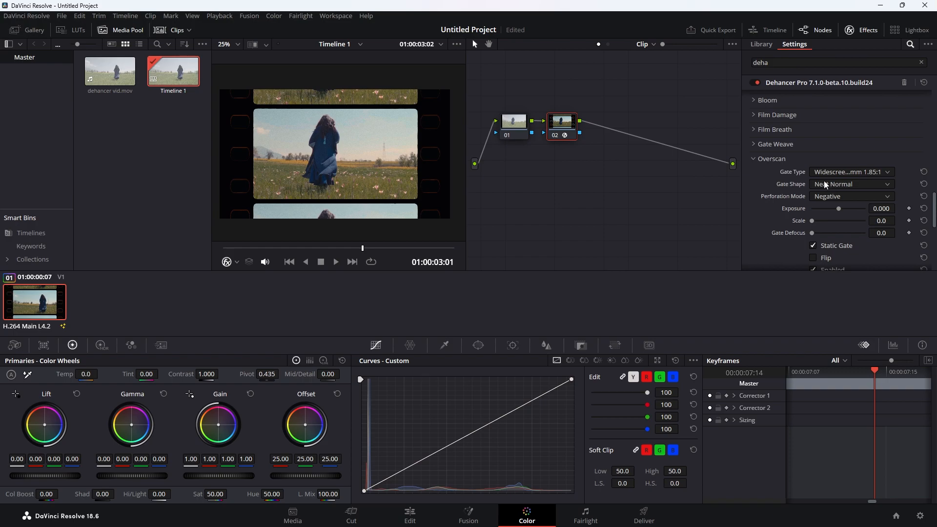
# - Try the Neat Sharp and Neat Rounded gate shapes, then turn the gate shape off
pyautogui.click(856, 184)
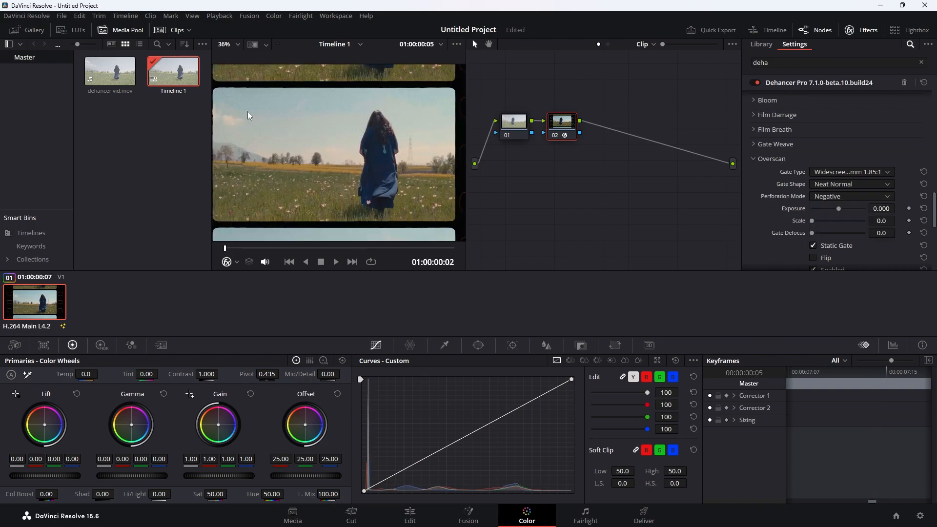
pyautogui.scroll(3, 247, 112)
pyautogui.moveTo(248, 113); pyautogui.dragTo(309, 85)
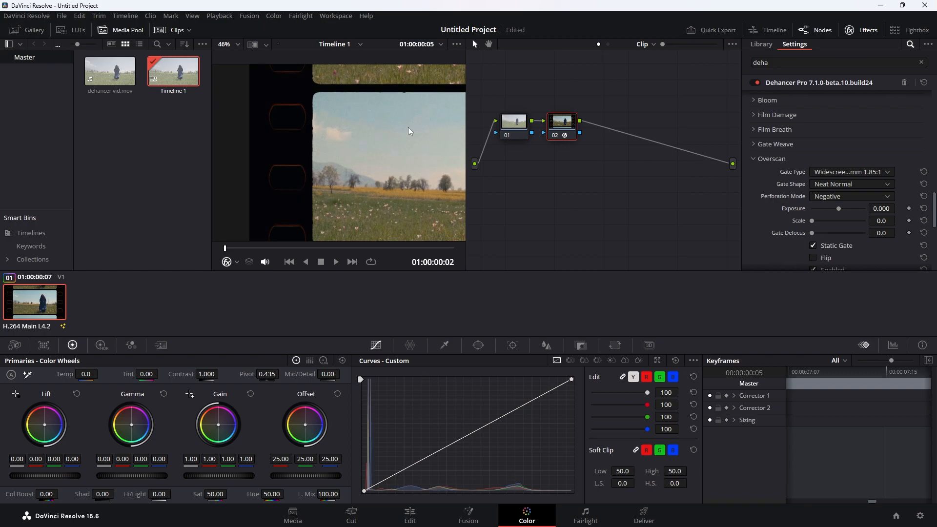
pyautogui.click(850, 184)
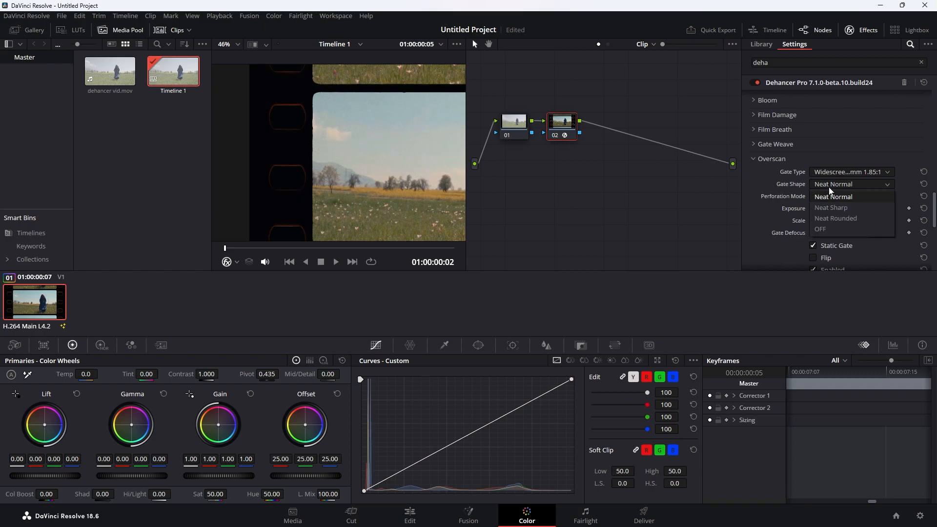
pyautogui.click(846, 212)
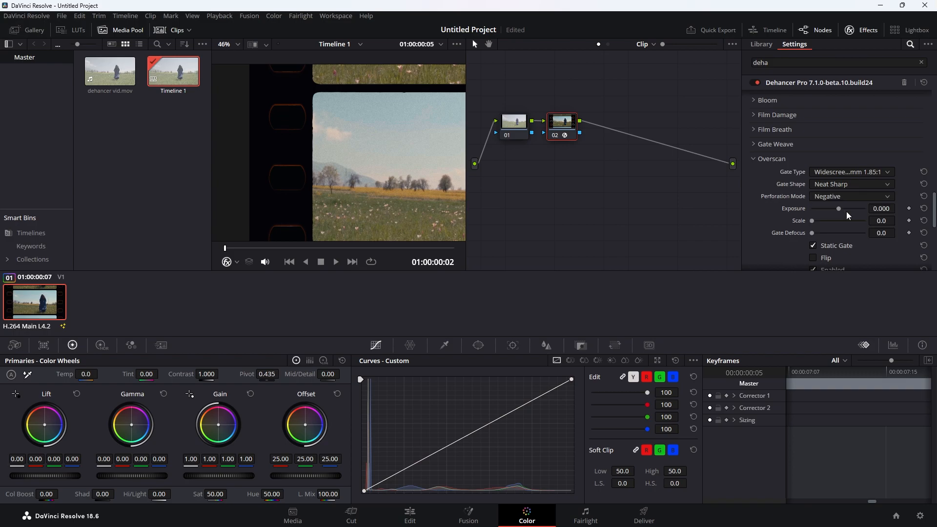
pyautogui.click(842, 185)
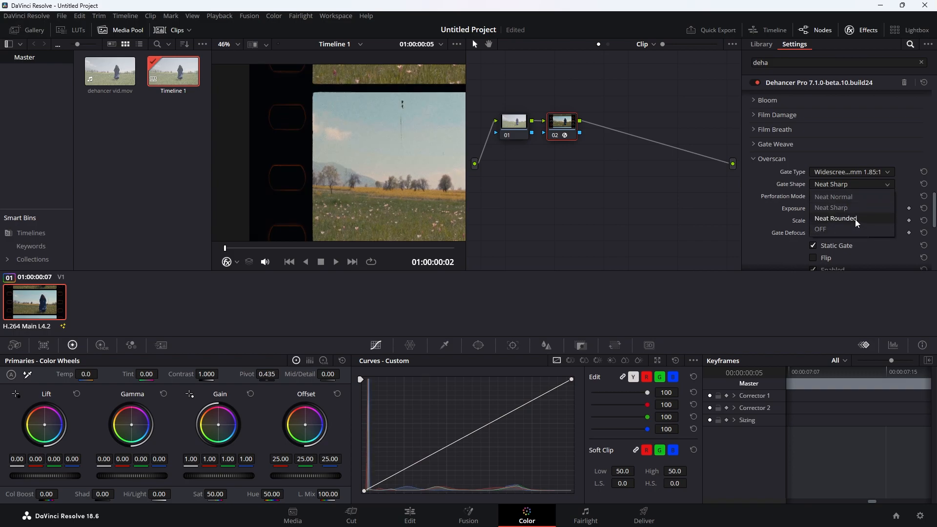
pyautogui.click(857, 221)
pyautogui.click(872, 189)
pyautogui.click(827, 225)
# - Return the gate shape to Neat Normal and reframe the preview on the film strip
pyautogui.scroll(-2, 330, 143)
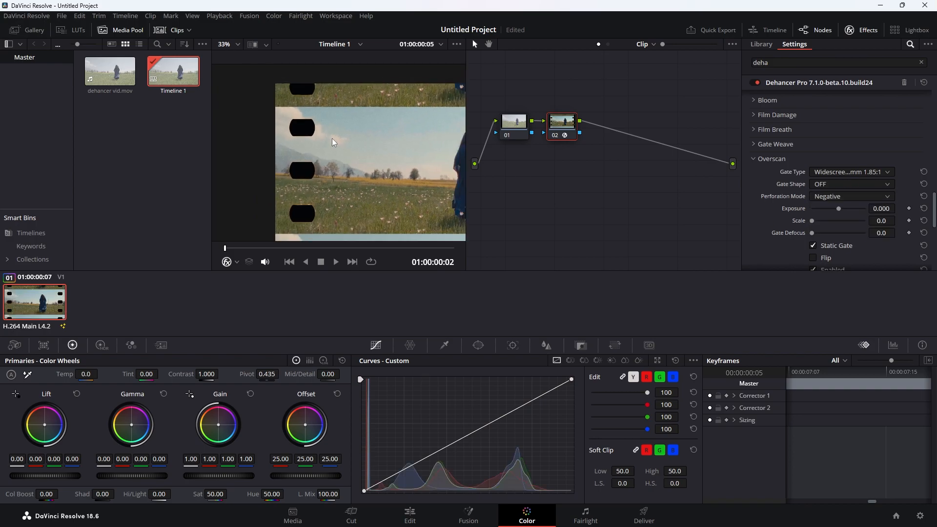
pyautogui.moveTo(386, 178); pyautogui.dragTo(367, 177)
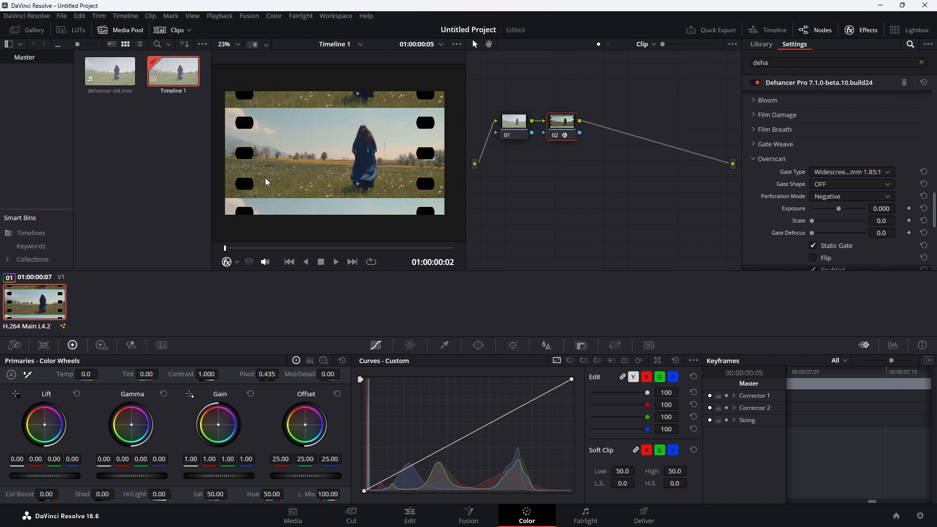
pyautogui.click(868, 186)
pyautogui.click(863, 204)
pyautogui.scroll(3, 271, 130)
pyautogui.moveTo(386, 182); pyautogui.dragTo(335, 166)
pyautogui.scroll(-3, 310, 114)
pyautogui.scroll(2, 329, 173)
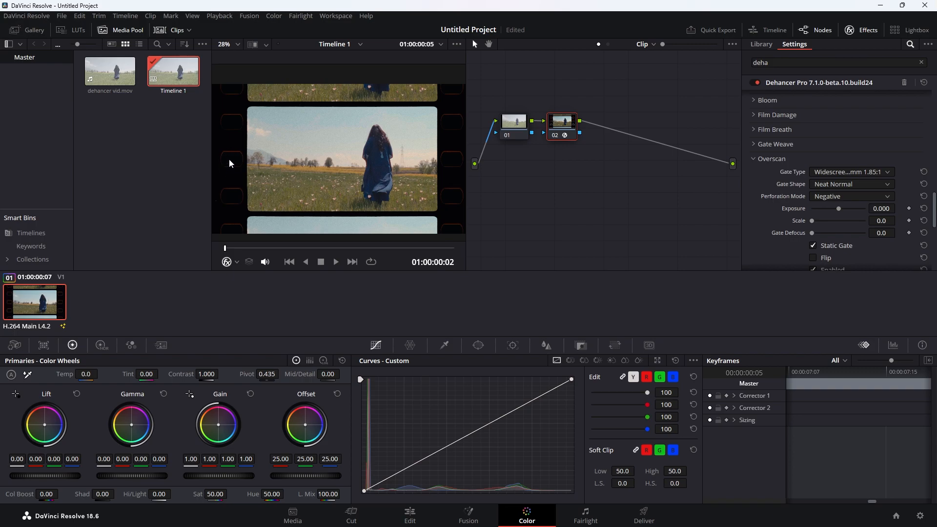
# - Try Positive and no perforations, keep dark Negative, and set overscan exposure to -0.202
pyautogui.click(852, 196)
pyautogui.click(829, 219)
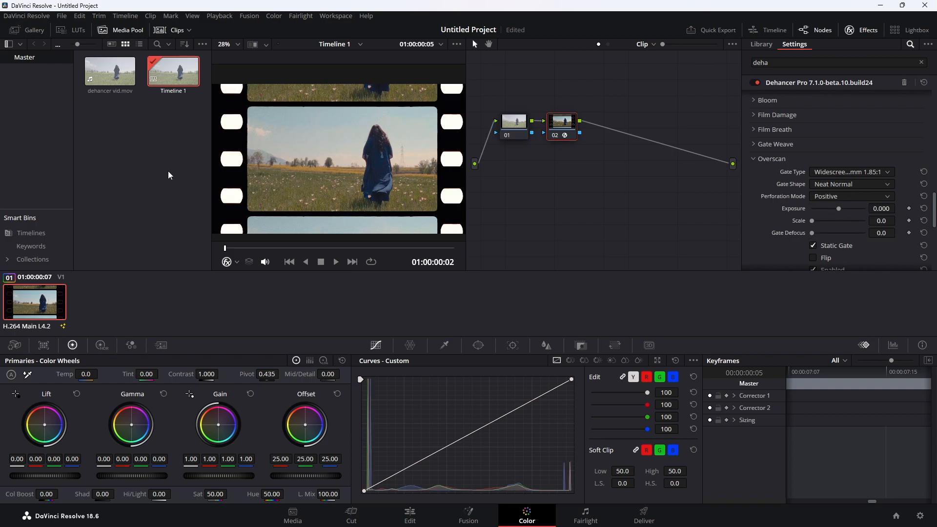
pyautogui.click(825, 197)
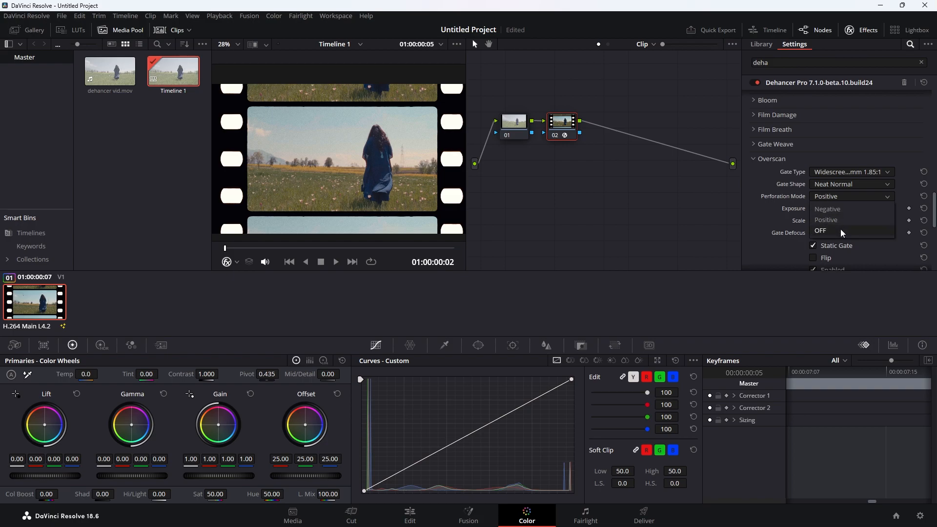
pyautogui.click(841, 229)
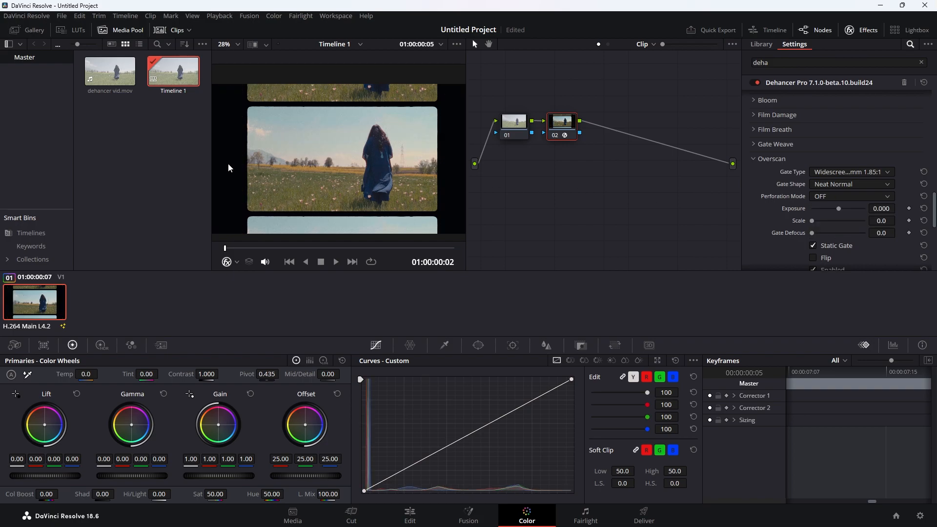
pyautogui.click(840, 197)
pyautogui.click(824, 219)
pyautogui.moveTo(842, 209); pyautogui.dragTo(871, 212)
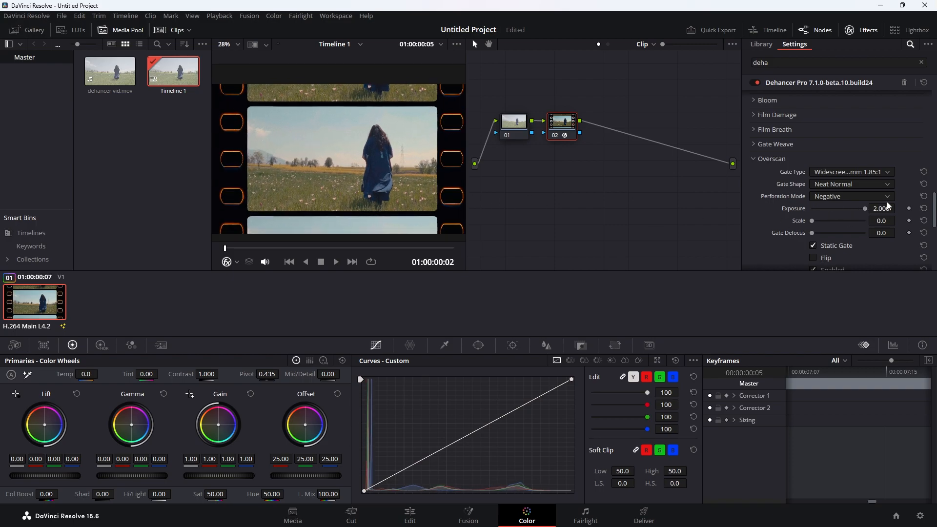
pyautogui.moveTo(861, 210); pyautogui.dragTo(812, 226)
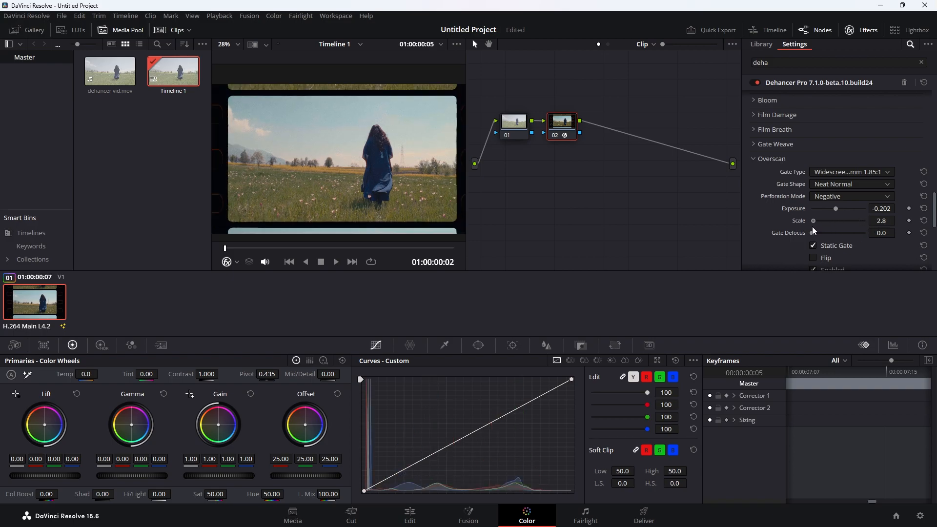
# - Raise Overscan Scale to 56, then bring it back to 0
pyautogui.click(909, 222)
pyautogui.moveTo(815, 221); pyautogui.dragTo(841, 222)
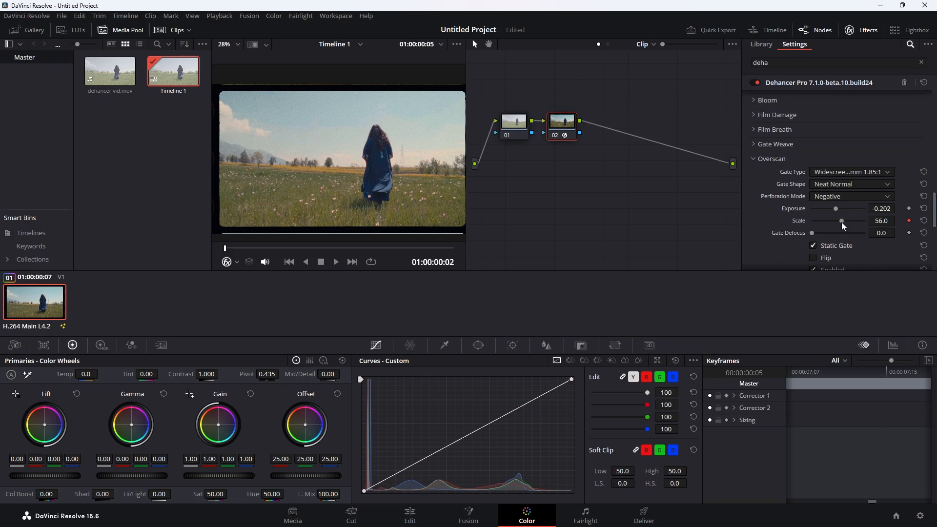
pyautogui.moveTo(841, 221)
pyautogui.mouseDown()
pyautogui.moveTo(811, 223)
pyautogui.moveTo(848, 233)
pyautogui.mouseUp()
pyautogui.click(909, 222)
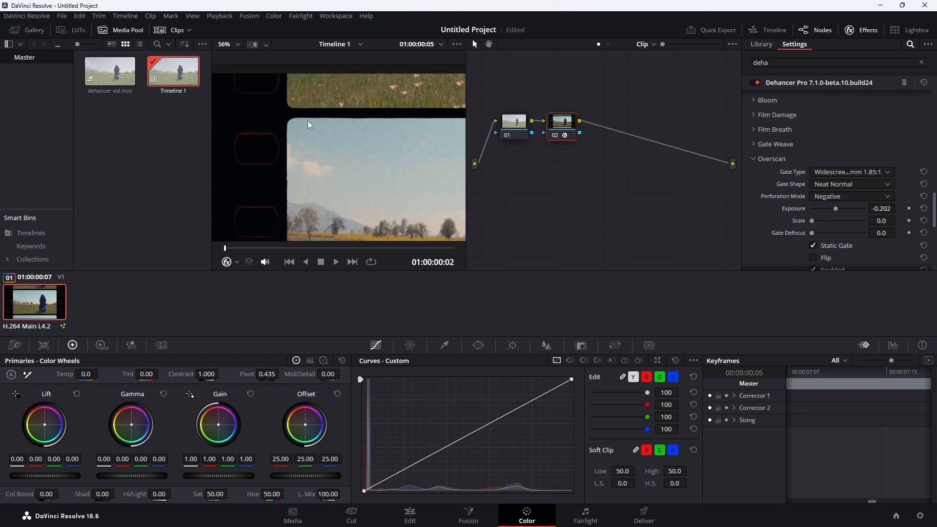
# - Set Gate Defocus to 100 to soften the film frame edges
pyautogui.moveTo(812, 233); pyautogui.dragTo(864, 234)
pyautogui.scroll(-1, 383, 162)
pyautogui.scroll(-1, 384, 162)
pyautogui.moveTo(410, 190); pyautogui.dragTo(358, 161)
pyautogui.moveTo(866, 236); pyautogui.dragTo(869, 232)
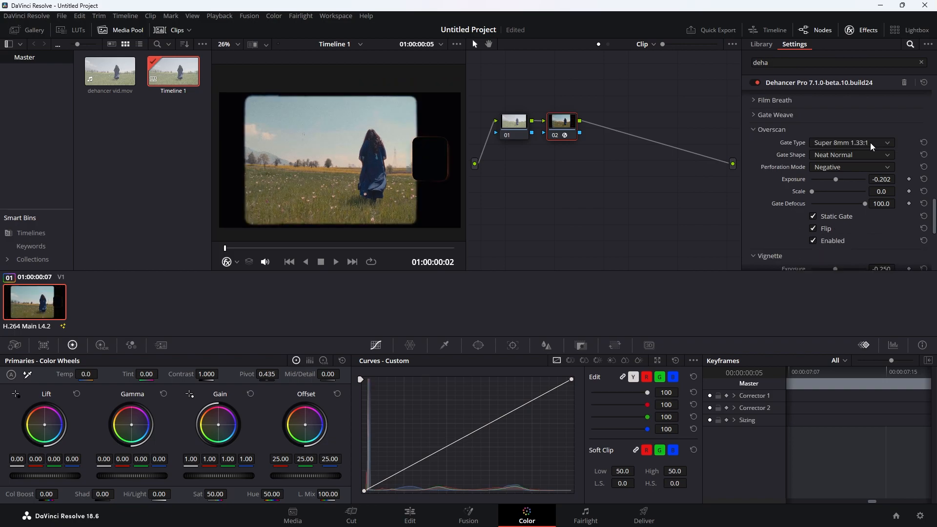
pyautogui.click(871, 142)
# - Try the Super 8mm 1.33:1 gate, toggling Flip and cycling Positive and no perforations
pyautogui.click(839, 158)
pyautogui.click(814, 229)
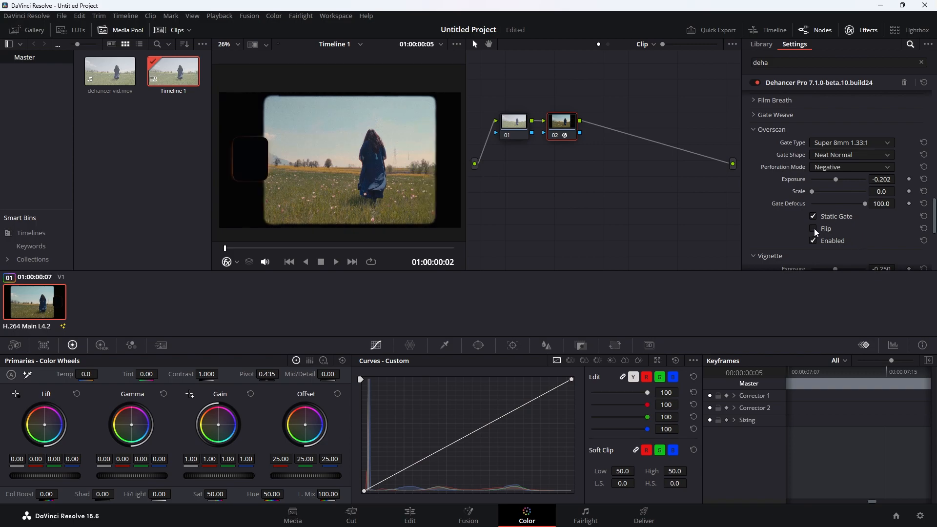
pyautogui.click(813, 229)
pyautogui.click(851, 167)
pyautogui.click(838, 181)
pyautogui.click(840, 168)
pyautogui.click(847, 203)
pyautogui.click(847, 168)
pyautogui.click(850, 189)
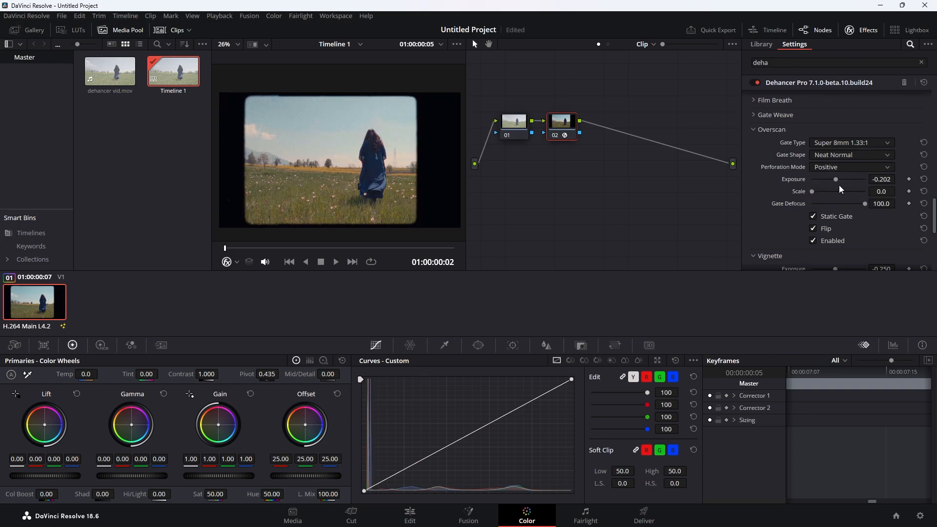
# - Switch the gate to Widescreen 35mm 1.85:1 with dark Negative perforations
pyautogui.click(846, 142)
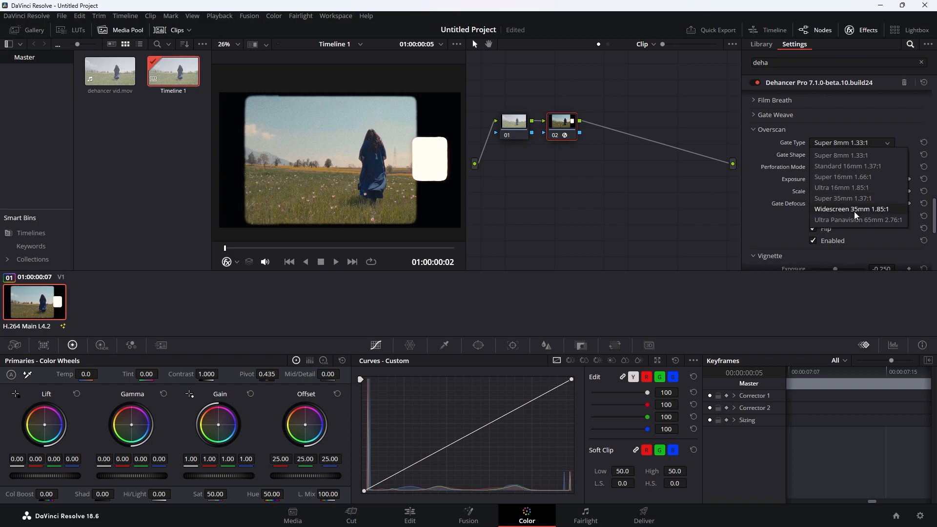
pyautogui.click(854, 212)
pyautogui.click(851, 167)
pyautogui.click(850, 180)
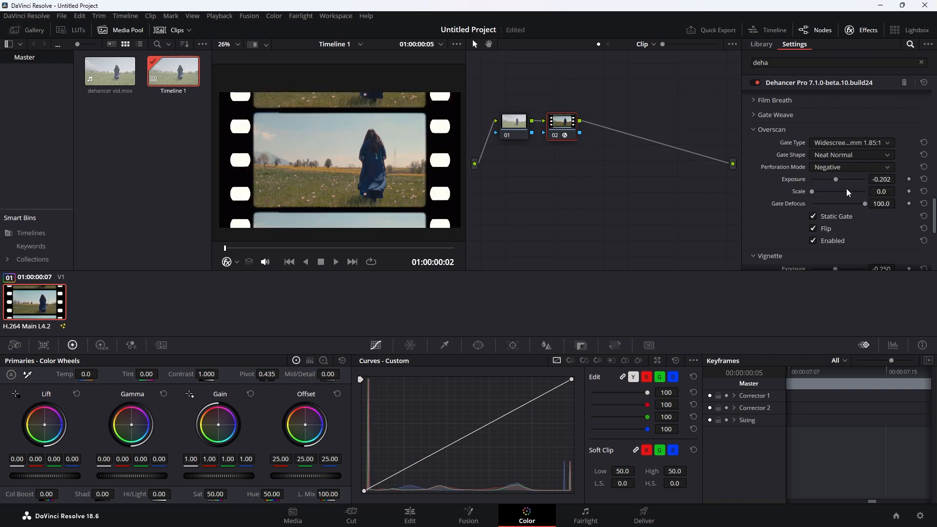
# - Scroll down to the Vignette section and set its Feather to 42.2
pyautogui.scroll(-2, 815, 227)
pyautogui.scroll(-2, 814, 229)
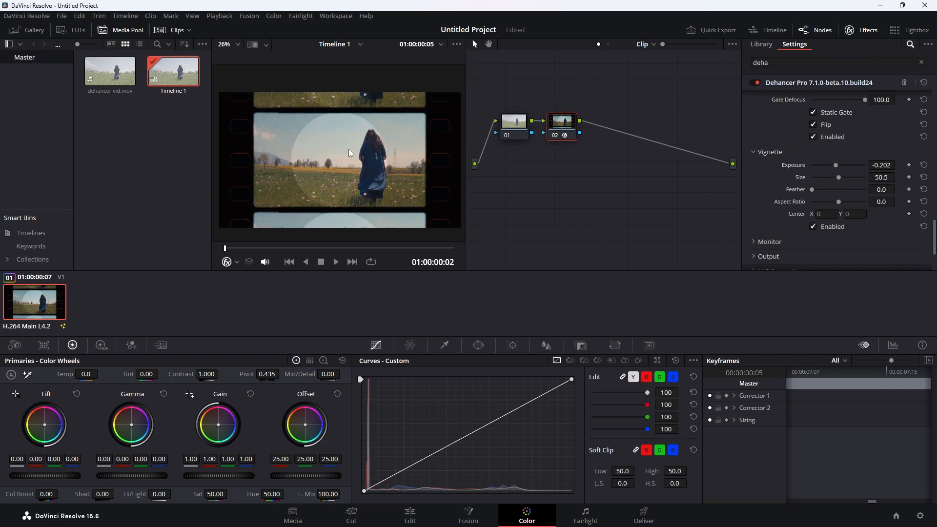
pyautogui.moveTo(813, 187); pyautogui.dragTo(834, 188)
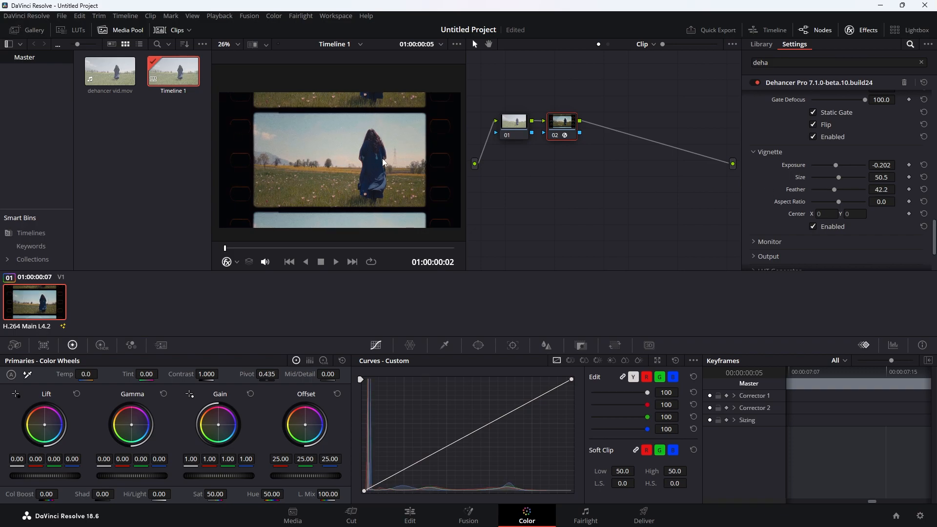
pyautogui.scroll(-1, 383, 162)
pyautogui.scroll(-3, 838, 217)
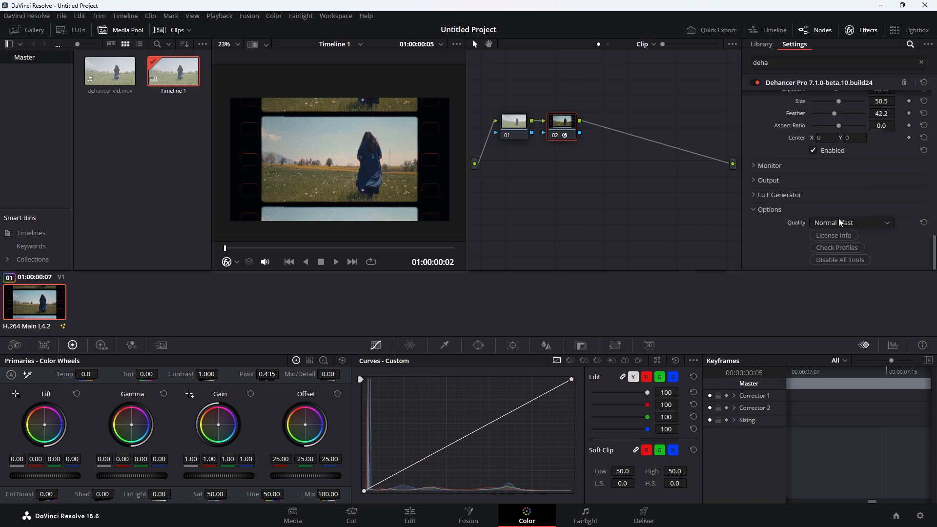
pyautogui.click(760, 195)
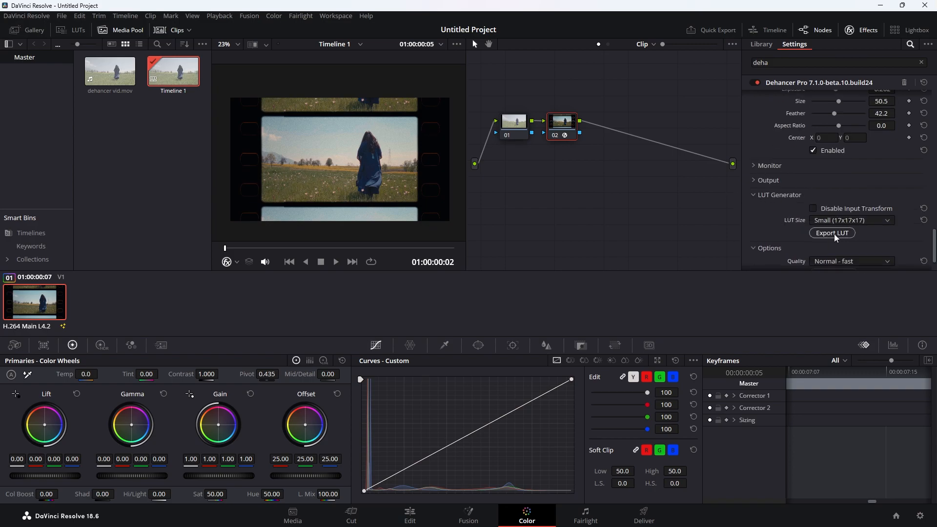
pyautogui.scroll(3, 821, 182)
pyautogui.scroll(-4, 789, 188)
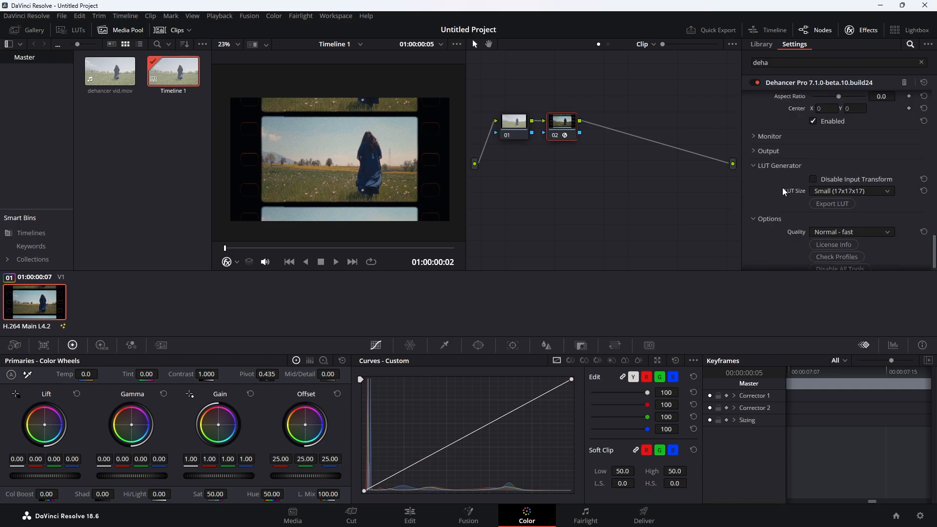
pyautogui.click(757, 166)
pyautogui.click(753, 181)
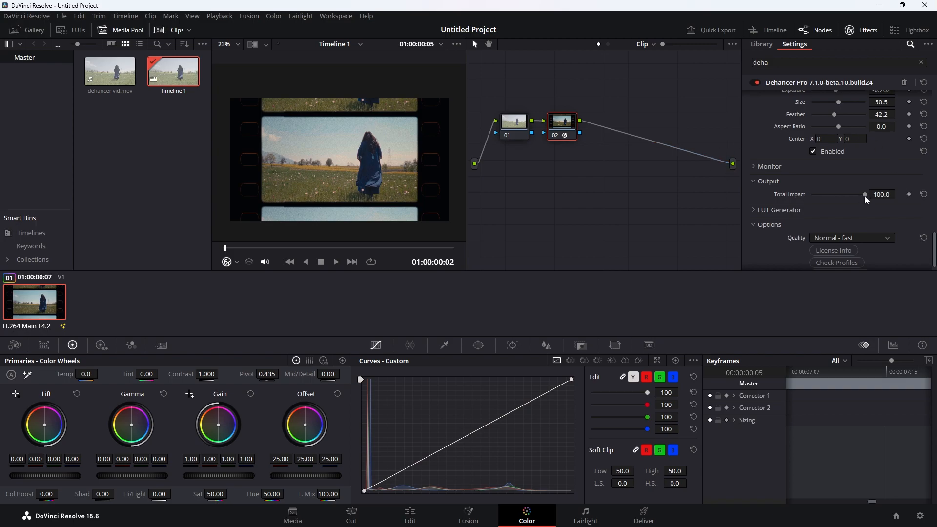
pyautogui.moveTo(864, 194); pyautogui.dragTo(812, 197)
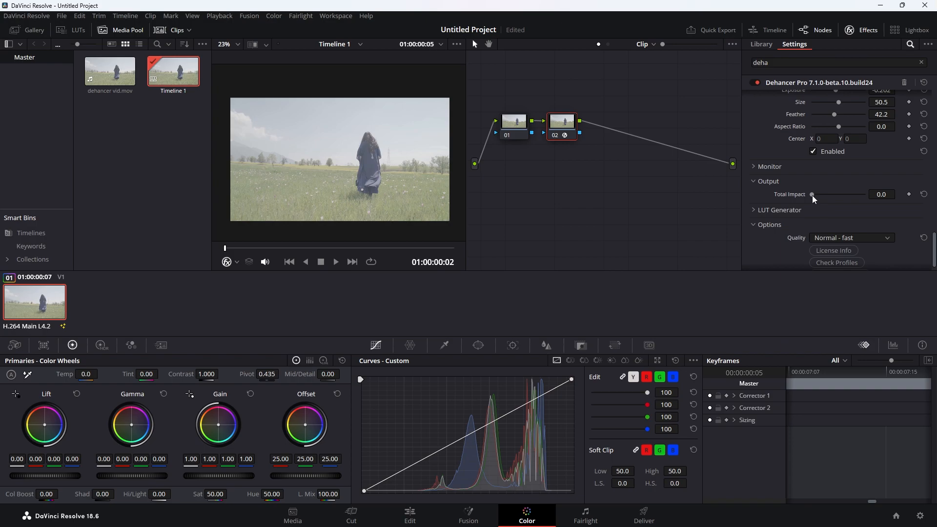
pyautogui.doubleClick(813, 195)
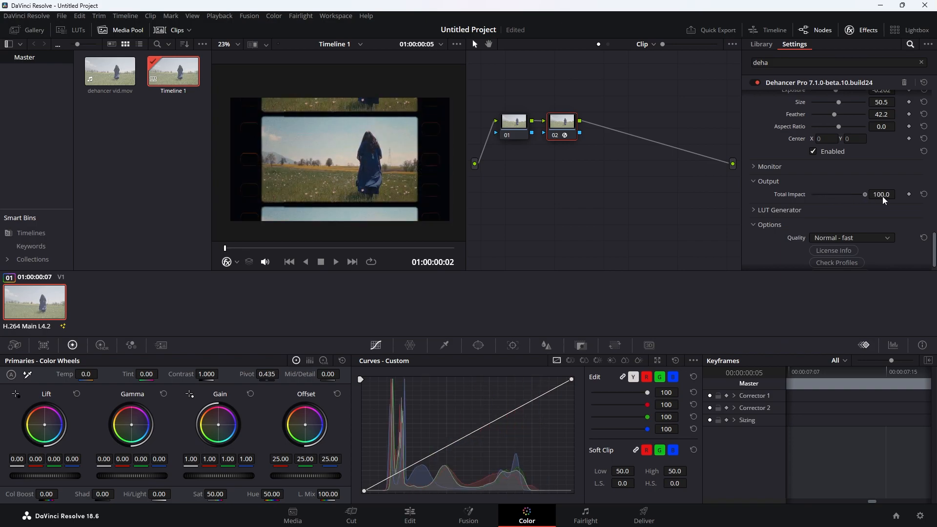
pyautogui.click(749, 182)
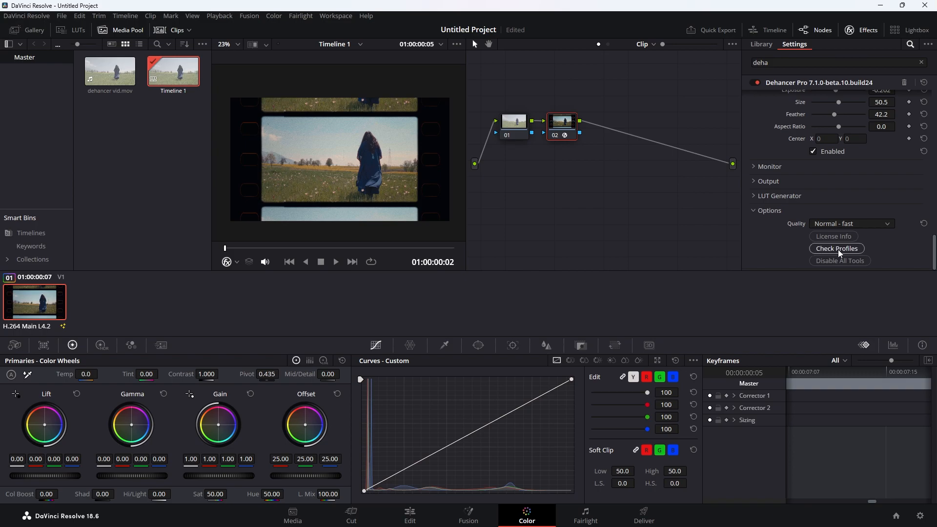
# - Verify Dehancer profiles (63 films, 108 cameras, 2 print media) and close the licence information dialog
pyautogui.click(839, 250)
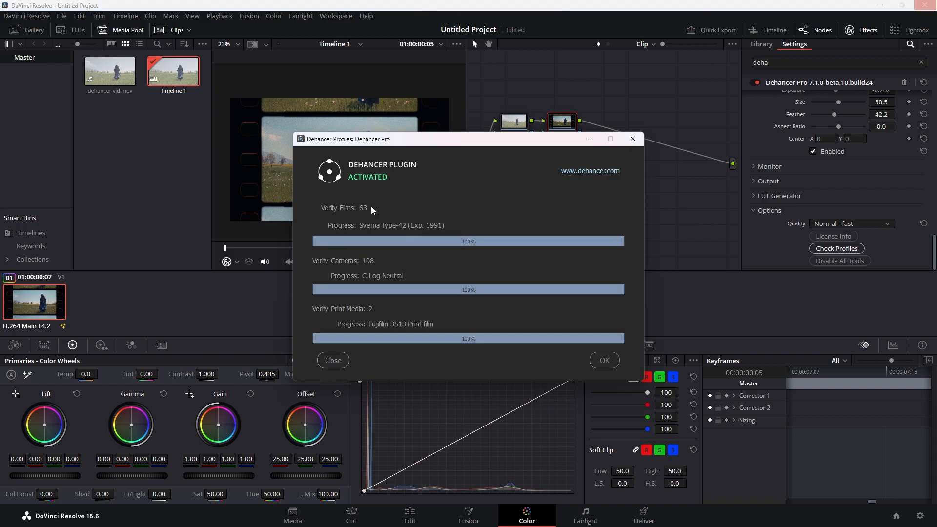
pyautogui.click(334, 360)
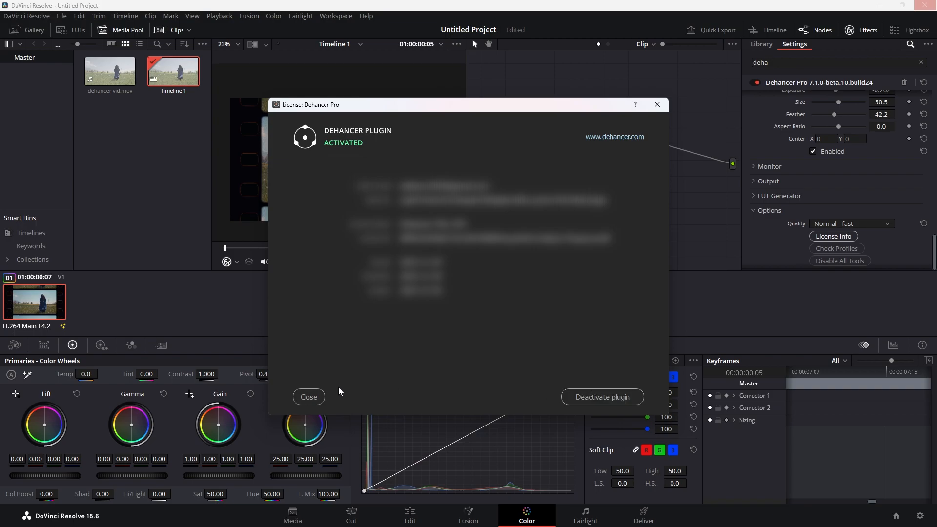
pyautogui.click(313, 400)
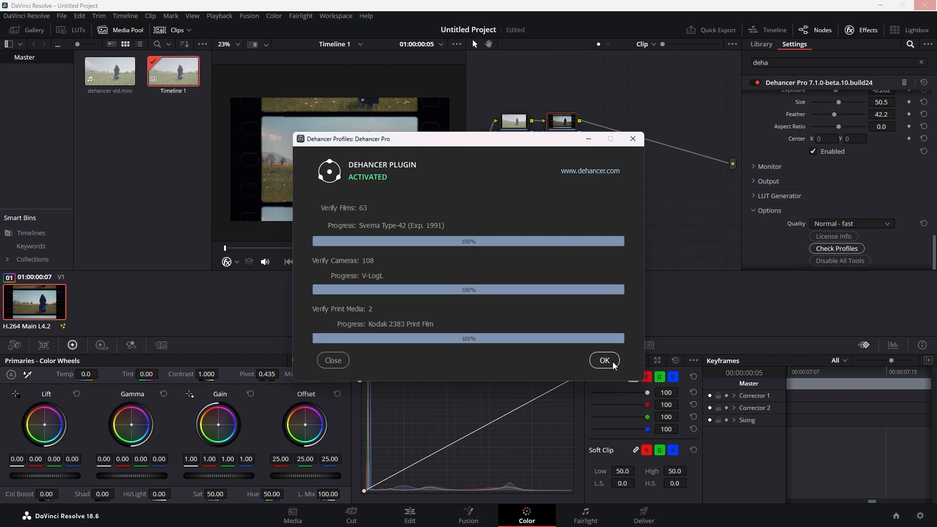
# - Confirm the finished profile check and set Dehancer quality to High - slow
pyautogui.click(613, 365)
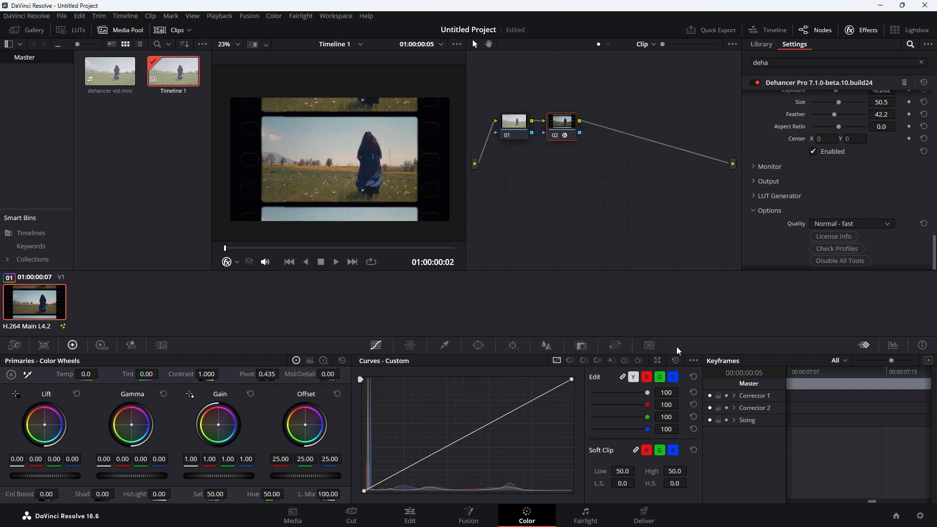
pyautogui.click(853, 223)
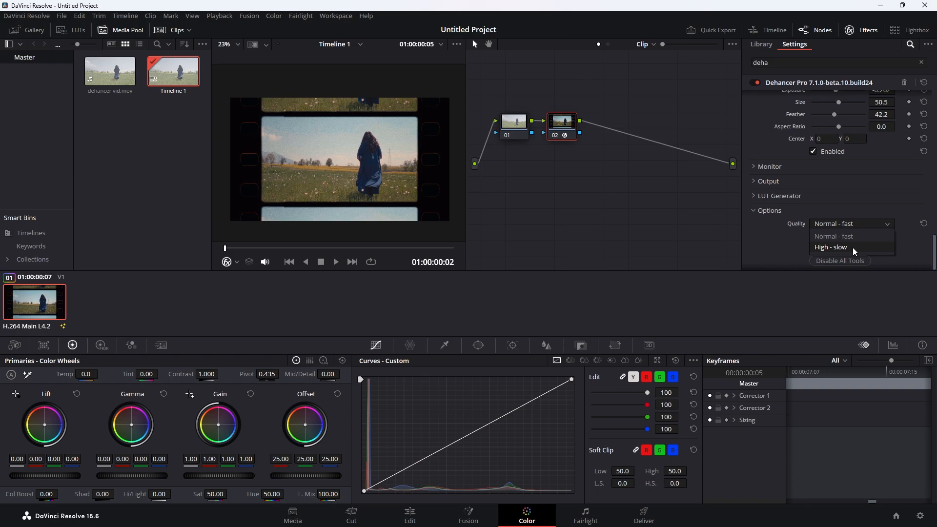
pyautogui.click(851, 247)
# - Collapse the Input, Film Developer, Film, Expand, Print and Options sections, then view full screen
pyautogui.scroll(5, 781, 239)
pyautogui.scroll(5, 782, 243)
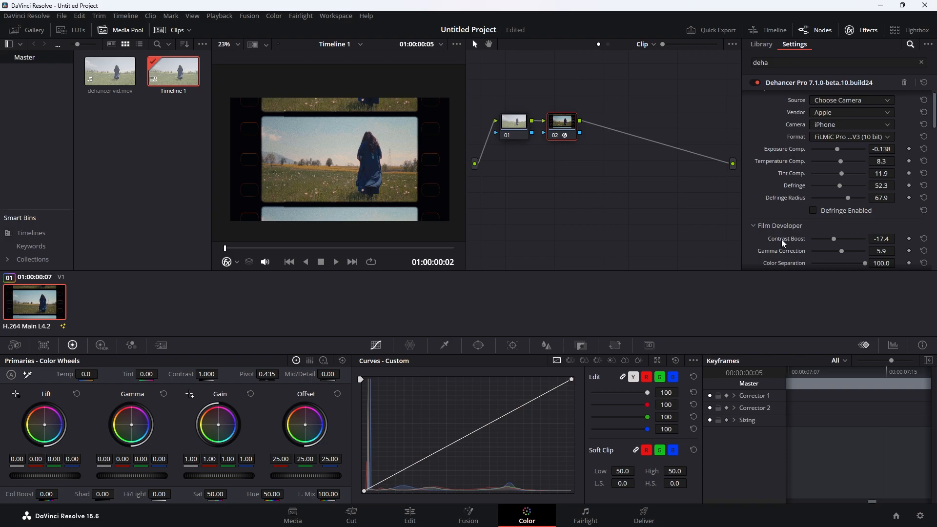
pyautogui.scroll(1, 780, 239)
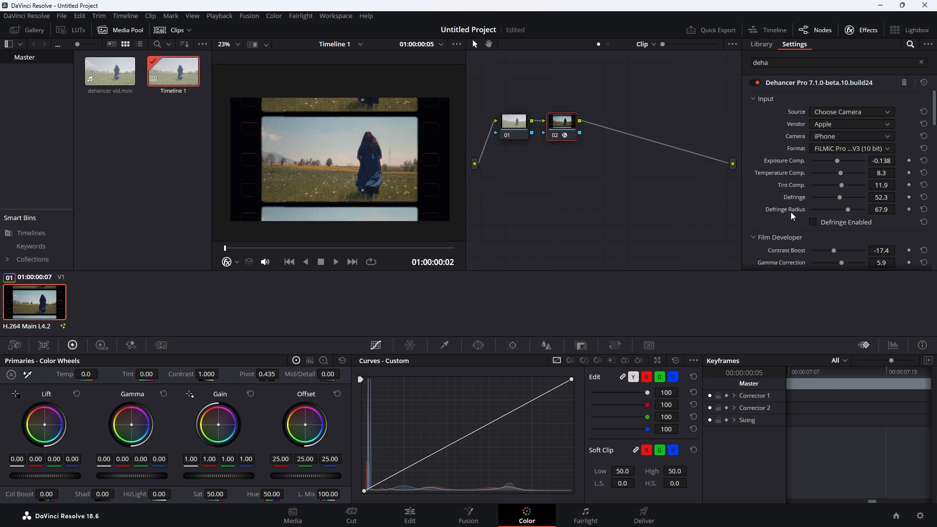
pyautogui.click(752, 99)
pyautogui.click(754, 115)
pyautogui.click(754, 129)
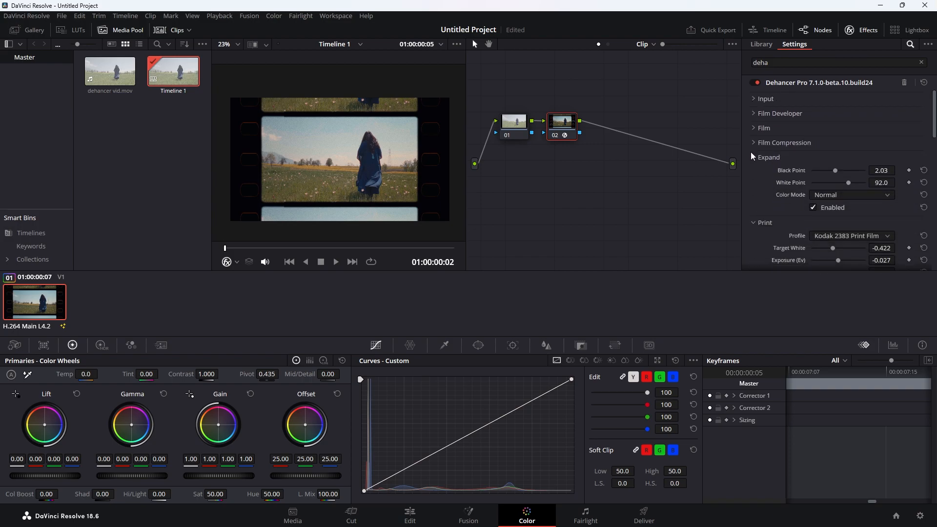
pyautogui.click(753, 157)
pyautogui.click(753, 171)
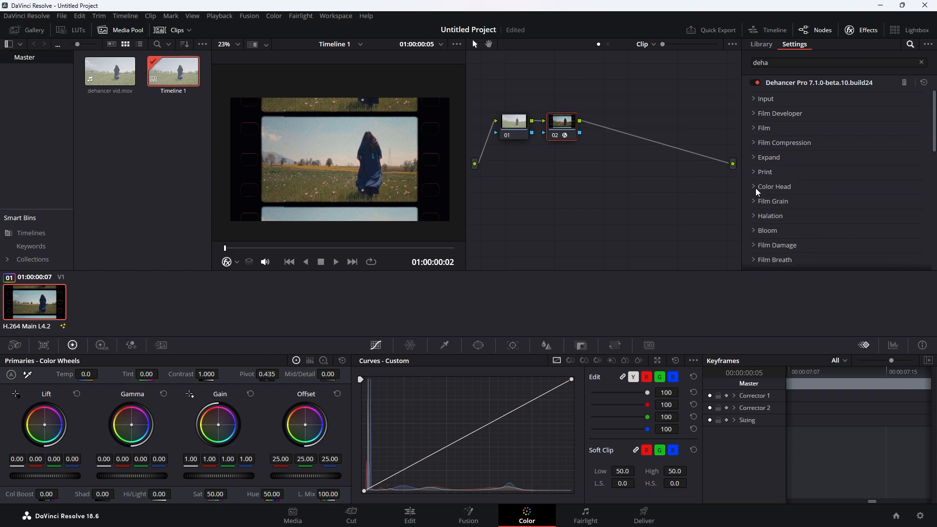
pyautogui.scroll(-5, 755, 188)
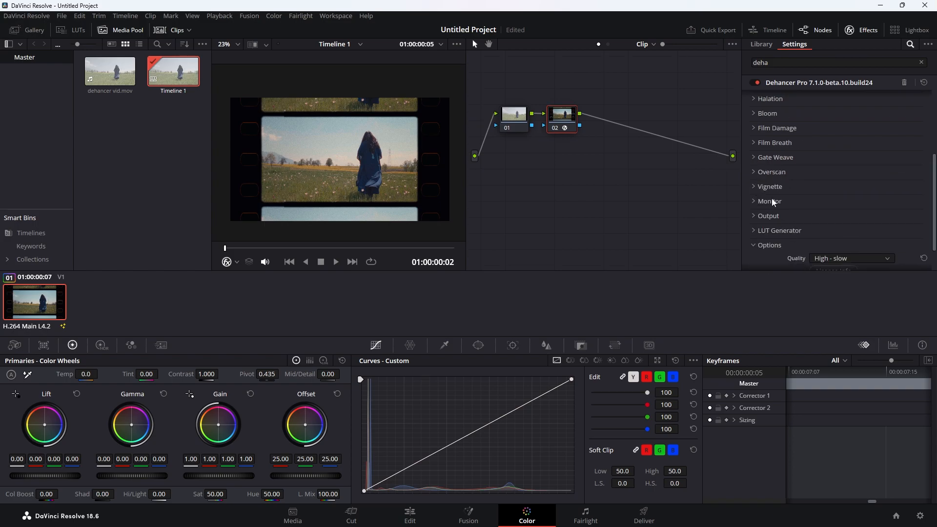
pyautogui.scroll(-2, 764, 190)
pyautogui.click(754, 212)
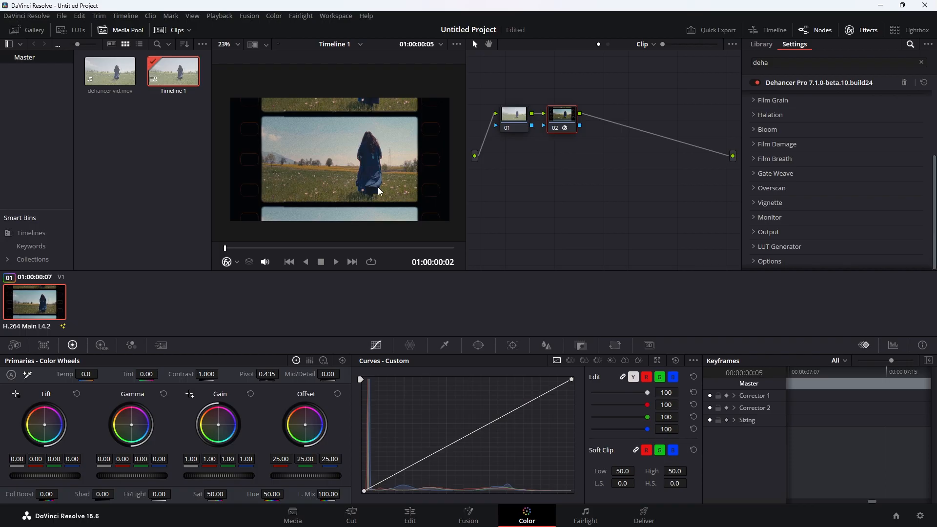
pyautogui.hotkey('ctrl', 'f')
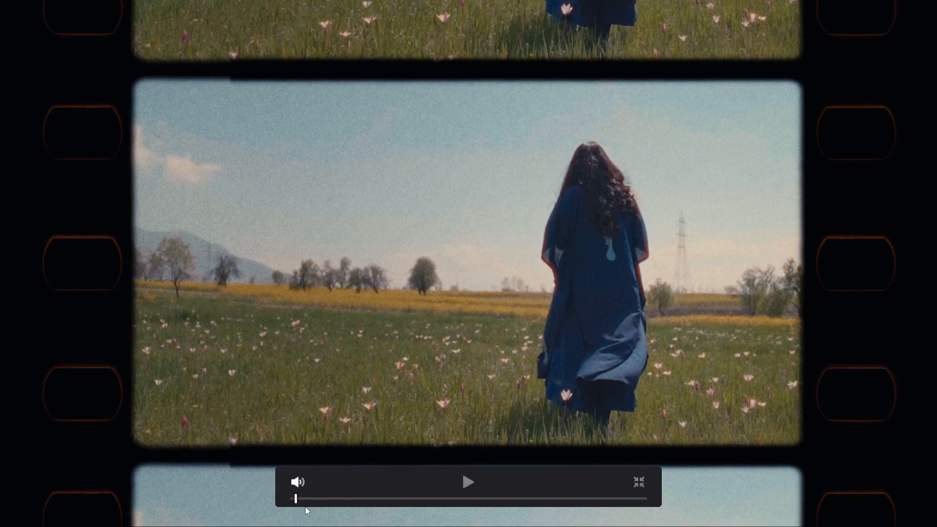
# - Play, pause and scrub back through the graded clip full screen, then exit to the Color page
pyautogui.click(468, 482)
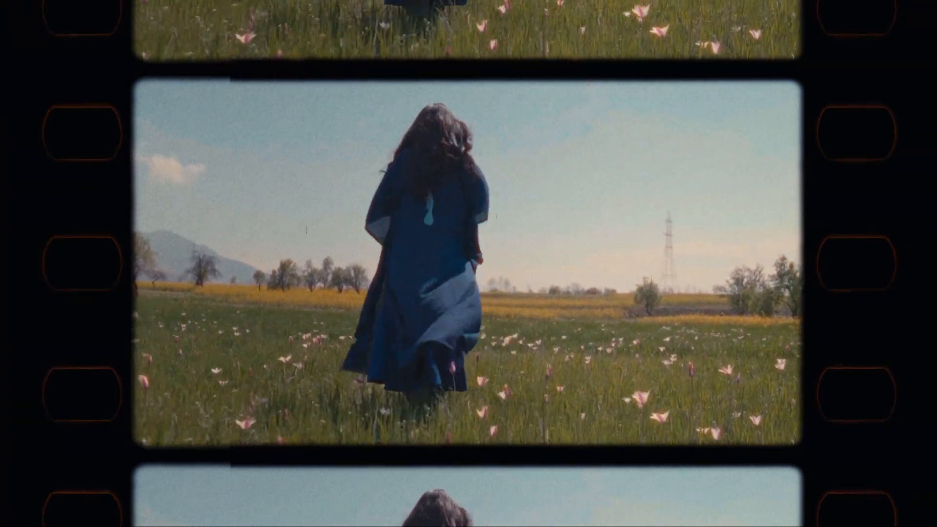
pyautogui.click(467, 483)
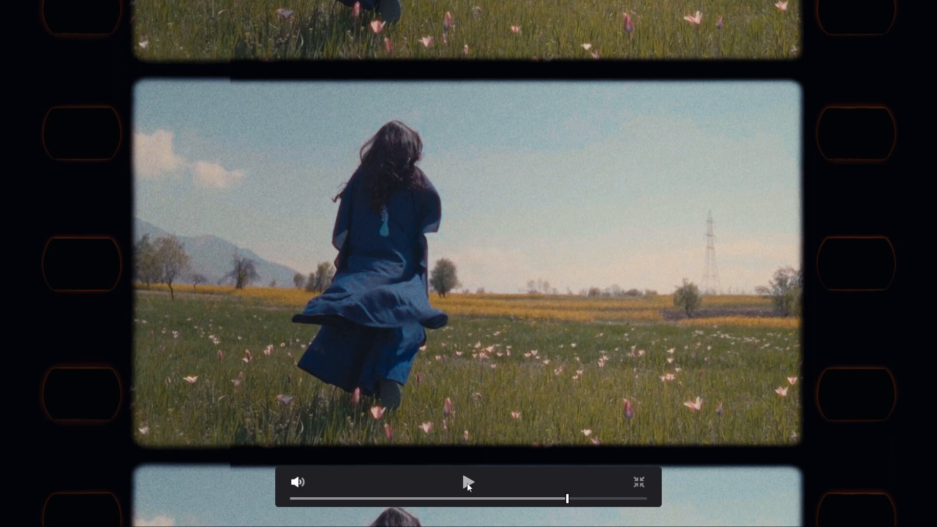
pyautogui.moveTo(567, 498); pyautogui.dragTo(455, 432)
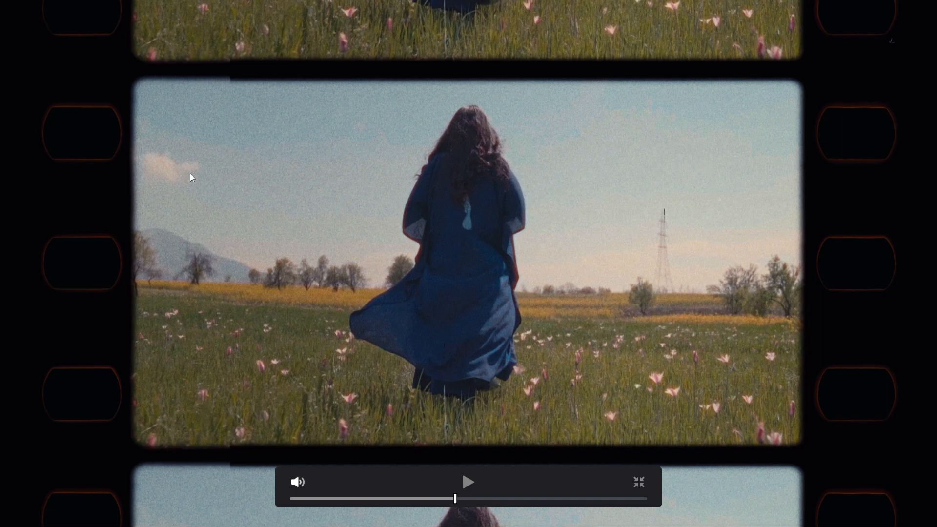
pyautogui.click(467, 483)
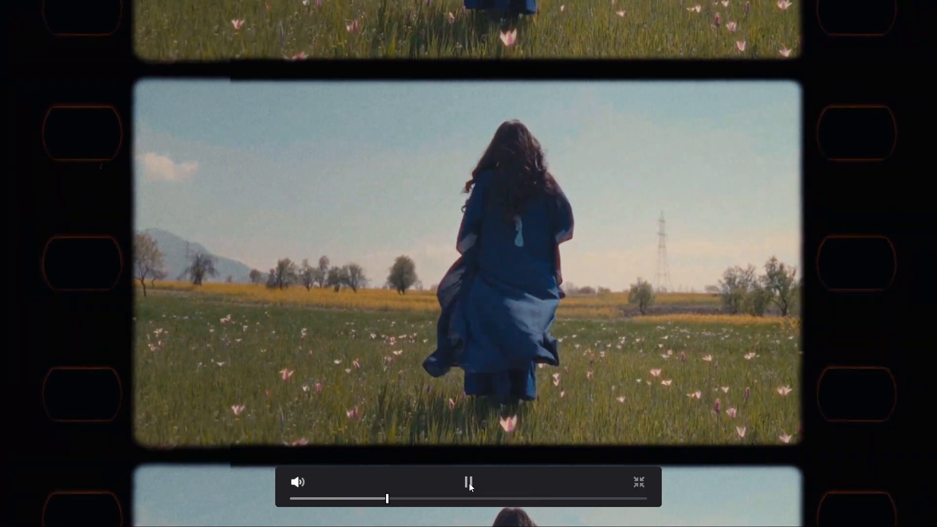
pyautogui.click(470, 483)
pyautogui.press('Escape')
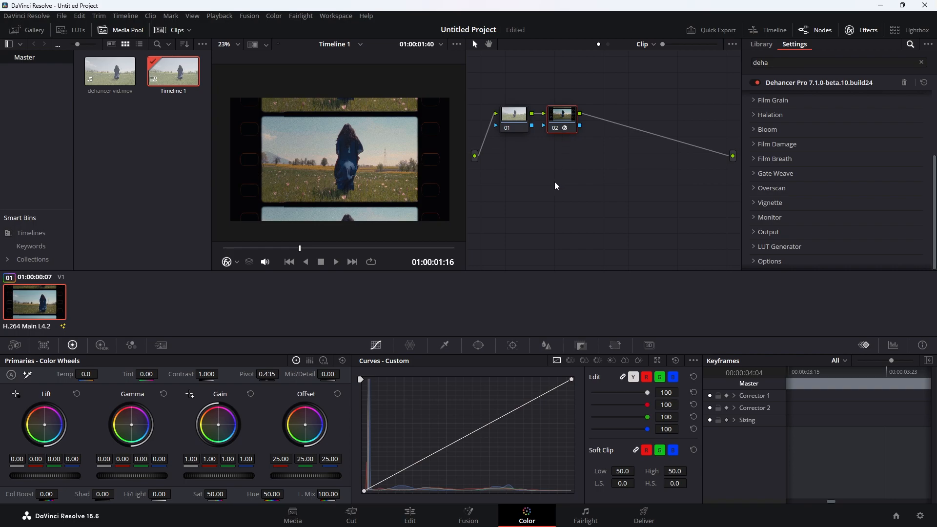
# - Shift the node graph view and switch to the browser through the taskbar
pyautogui.moveTo(549, 186)
pyautogui.mouseDown()
pyautogui.moveTo(569, 218)
pyautogui.moveTo(596, 198)
pyautogui.moveTo(566, 183)
pyautogui.mouseUp()
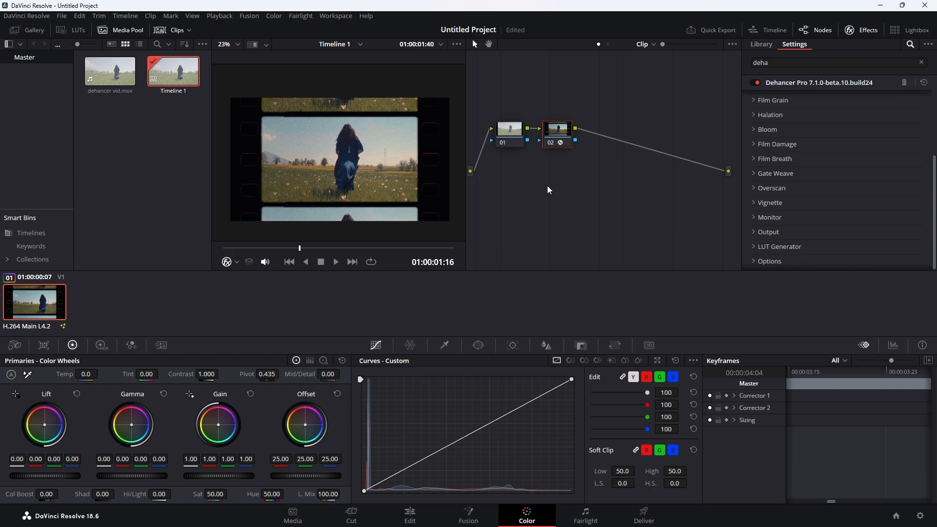
pyautogui.press('super')
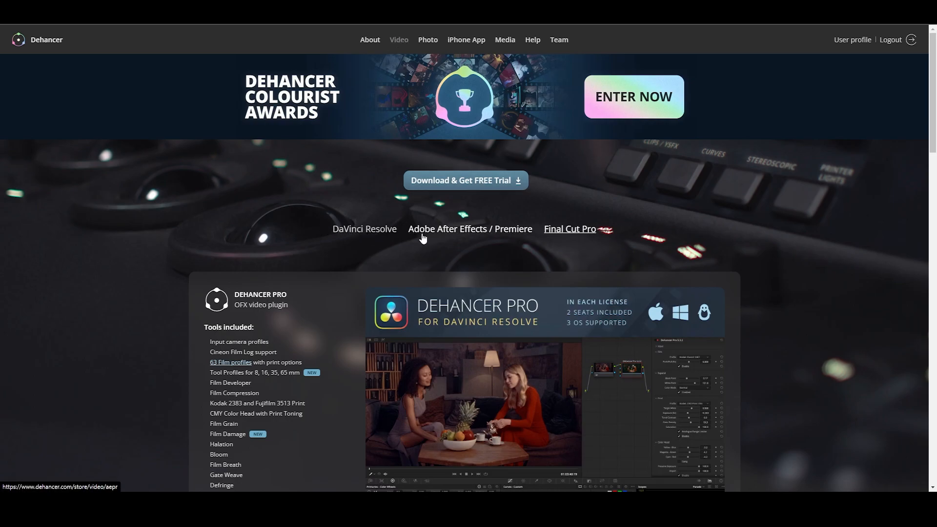
# - Browse the After Effects/Premiere, Final Cut Pro and Photo plugin pages, then return to Video
pyautogui.click(483, 230)
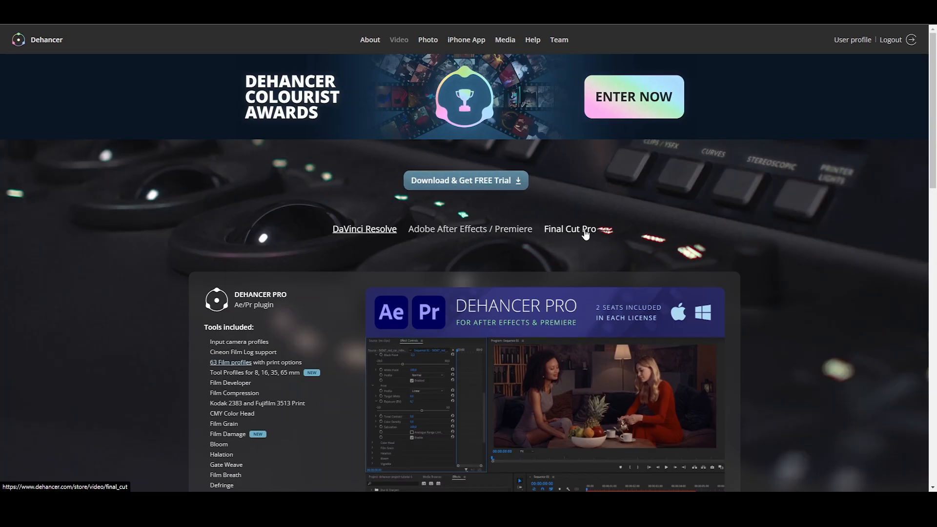
pyautogui.click(583, 230)
pyautogui.click(428, 44)
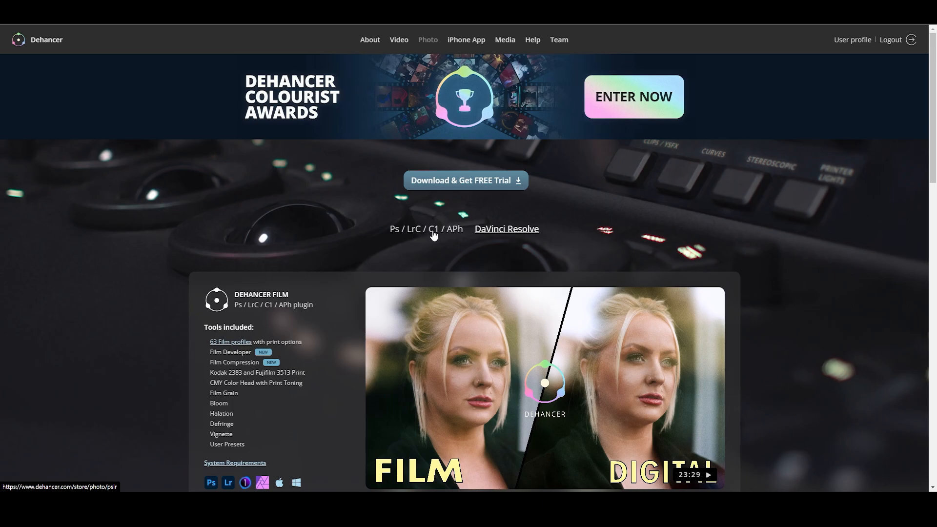
pyautogui.click(513, 239)
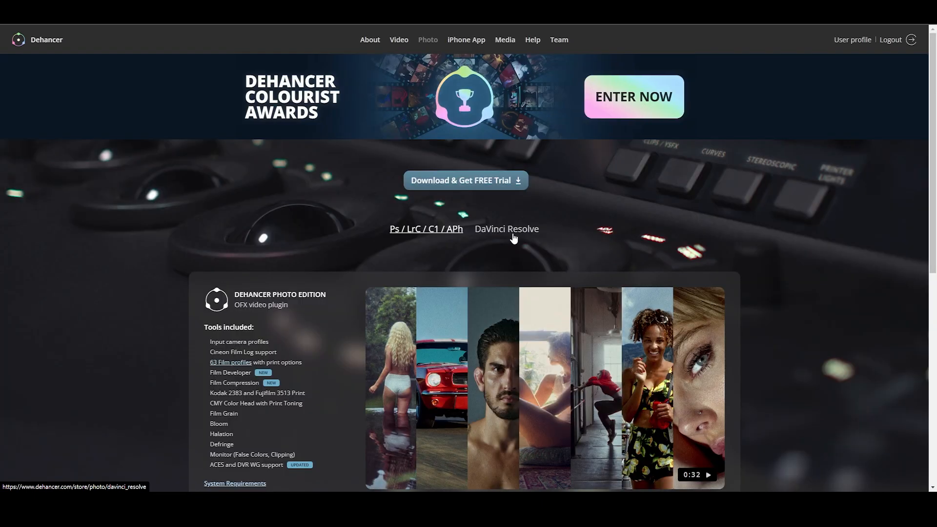
pyautogui.click(396, 43)
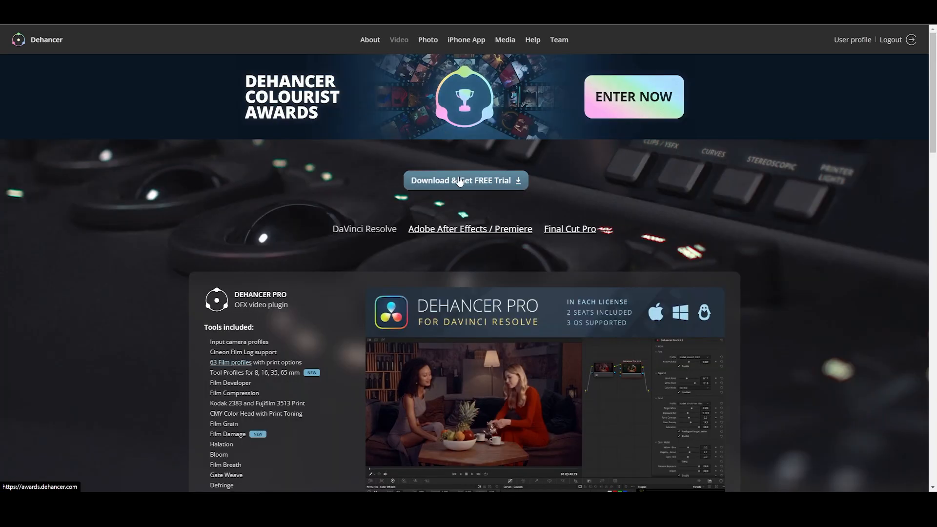
# - Scroll to pricing and buy the 449 USD lifetime DaVinci Resolve licence
pyautogui.scroll(-1, 376, 248)
pyautogui.moveTo(240, 257); pyautogui.dragTo(282, 258)
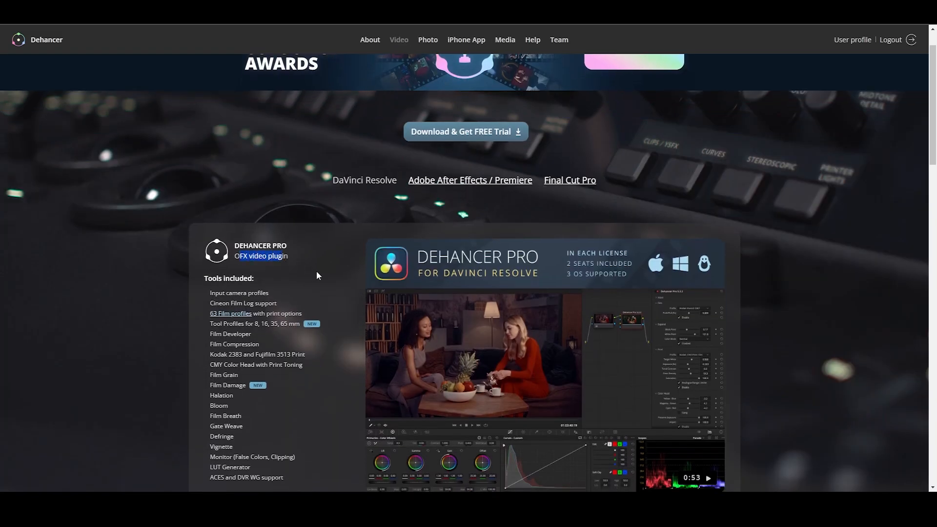
pyautogui.scroll(-4, 316, 275)
pyautogui.click(238, 433)
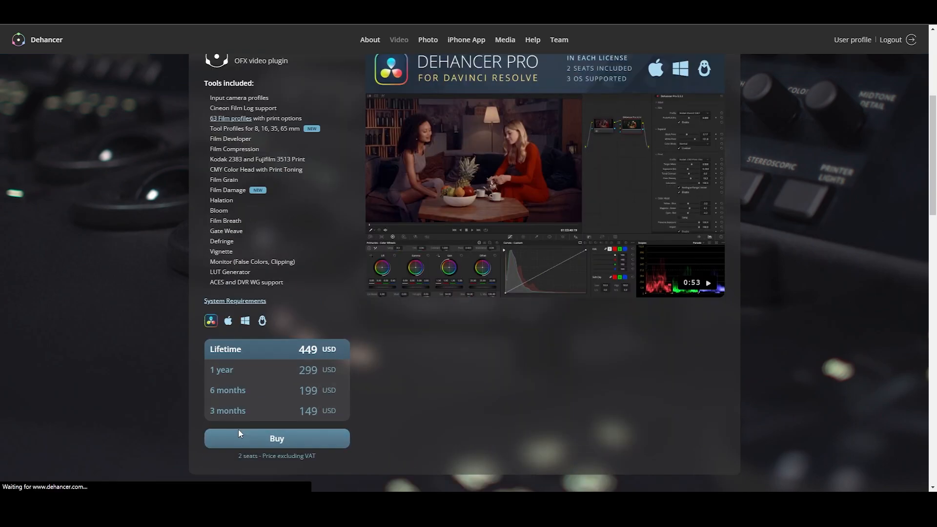
pyautogui.scroll(-3, 404, 362)
# - Enter and apply the 10% promo code, bringing the checkout total to 404.10 USD
pyautogui.click(444, 318)
pyautogui.write('PIXELATED CREATIONS')
pyautogui.press('Return')
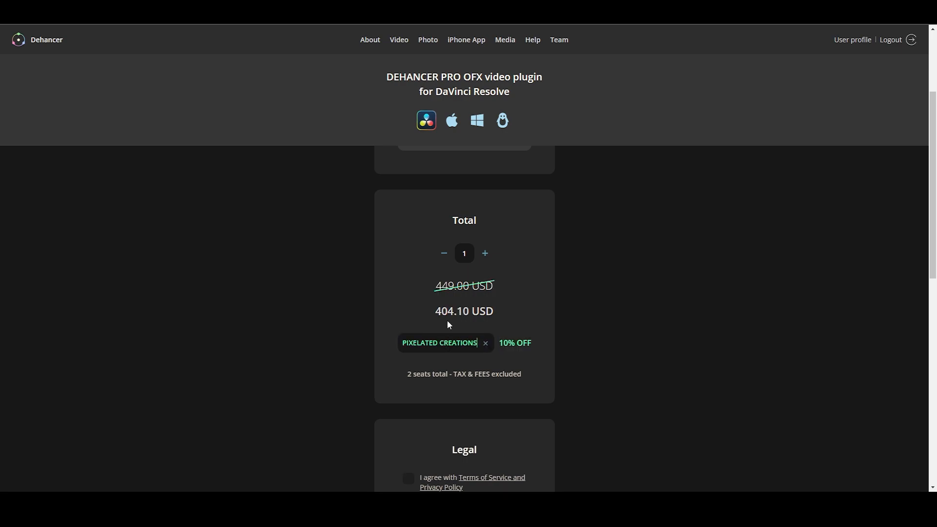